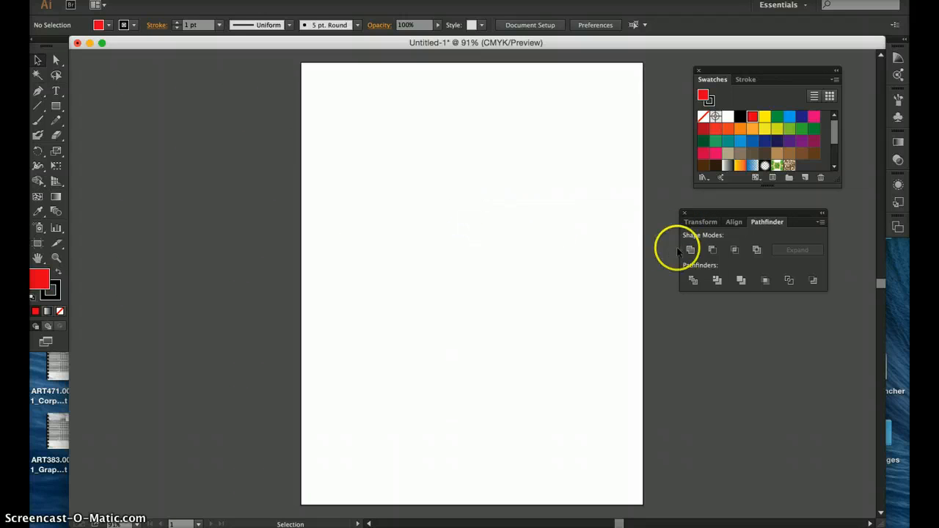
# Step: Display the Transform properties and draw a red rectangle about 3.82 in wide by 0.72 in high near the page's top
pyautogui.click(704, 222)
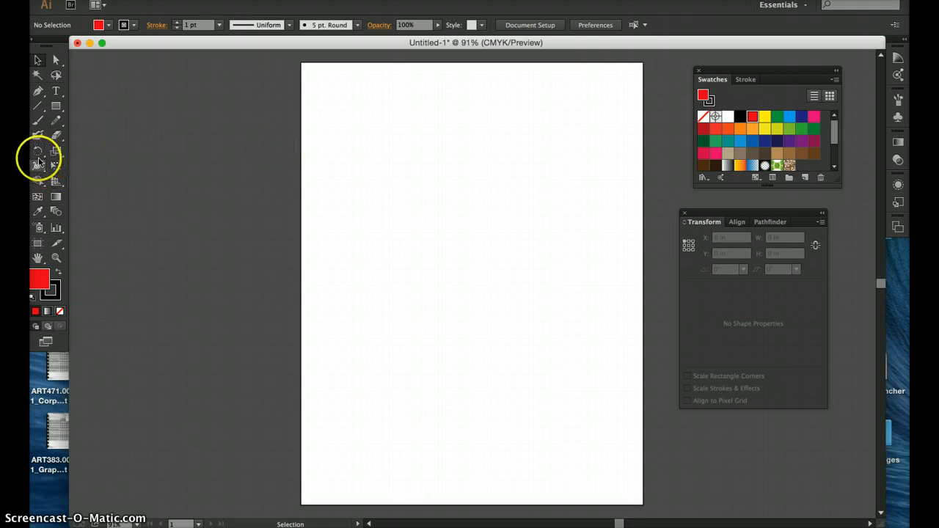
pyautogui.click(39, 156)
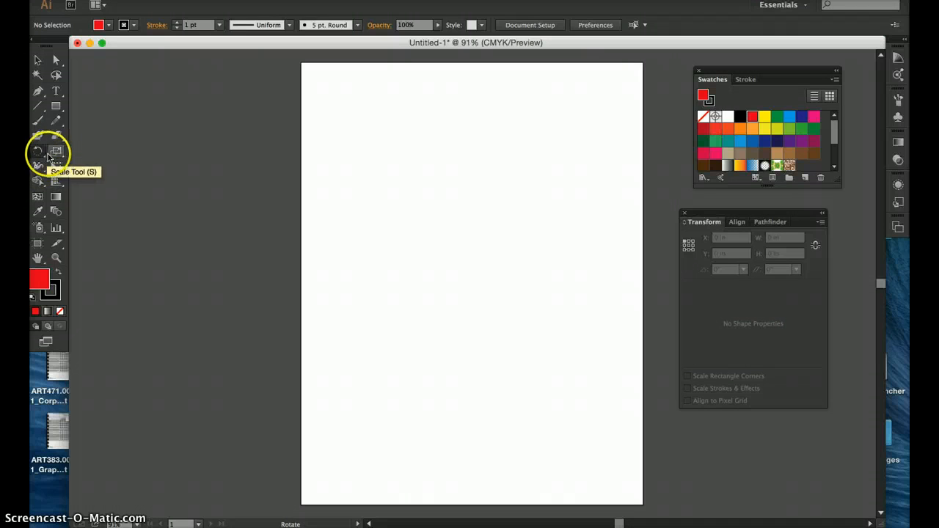
pyautogui.click(56, 153)
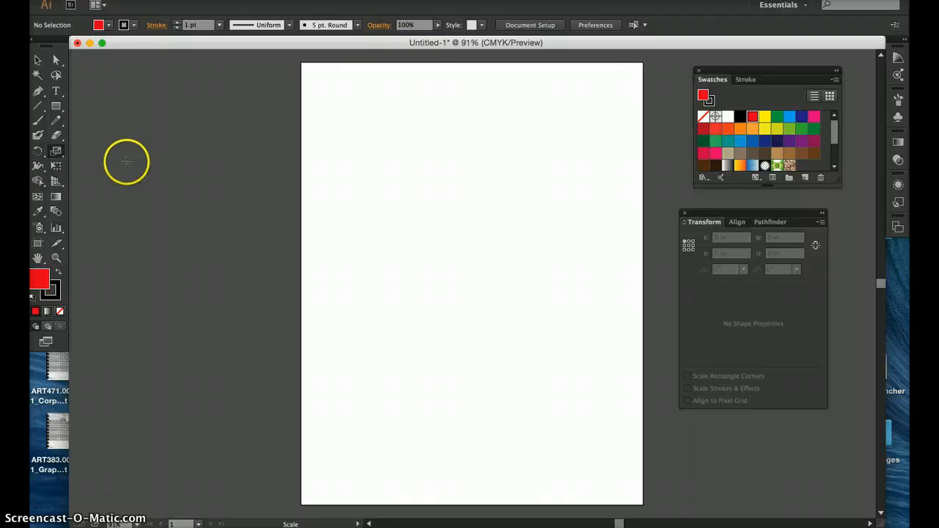
pyautogui.click(57, 107)
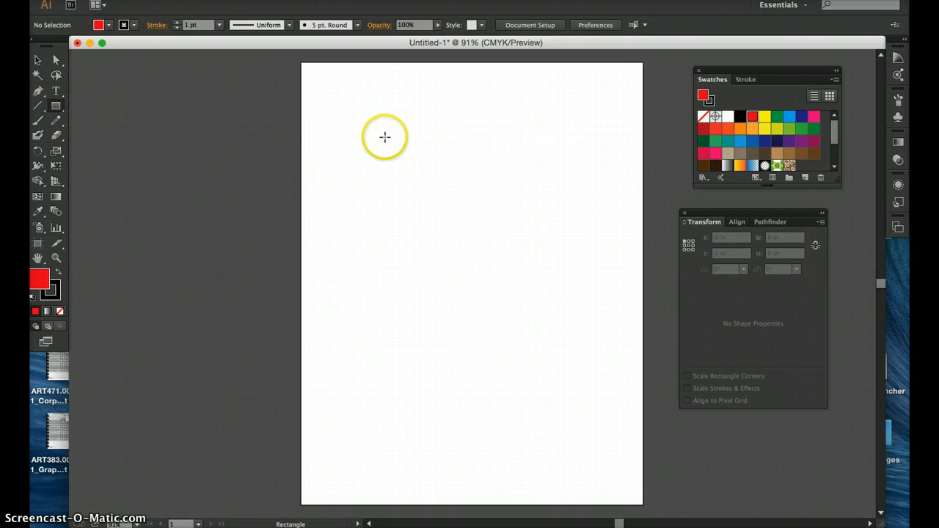
pyautogui.moveTo(384, 136)
pyautogui.mouseDown()
pyautogui.moveTo(501, 170)
pyautogui.moveTo(538, 164)
pyautogui.mouseUp()
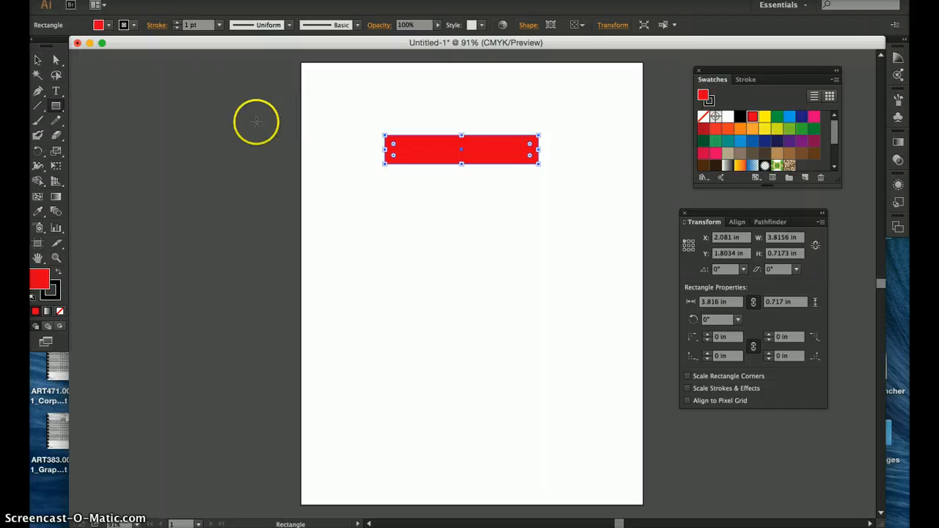
pyautogui.click(40, 60)
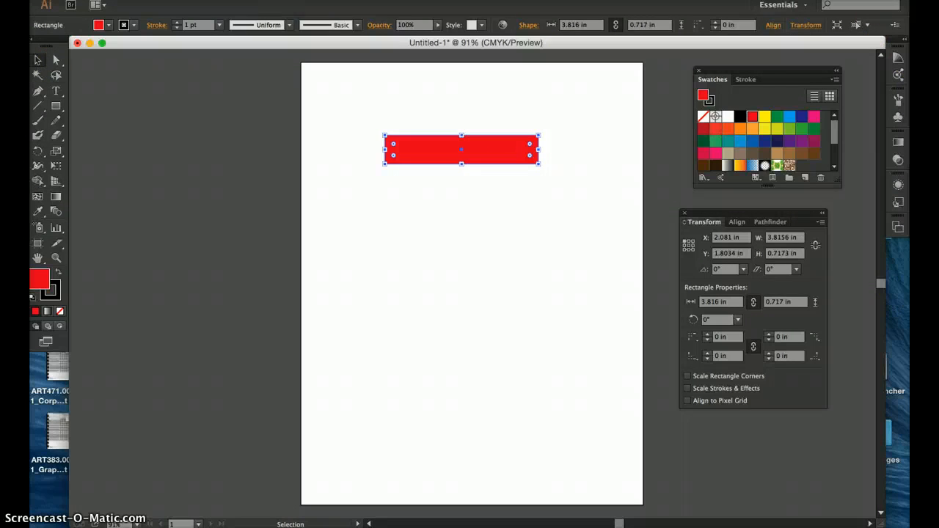
pyautogui.click(349, 1)
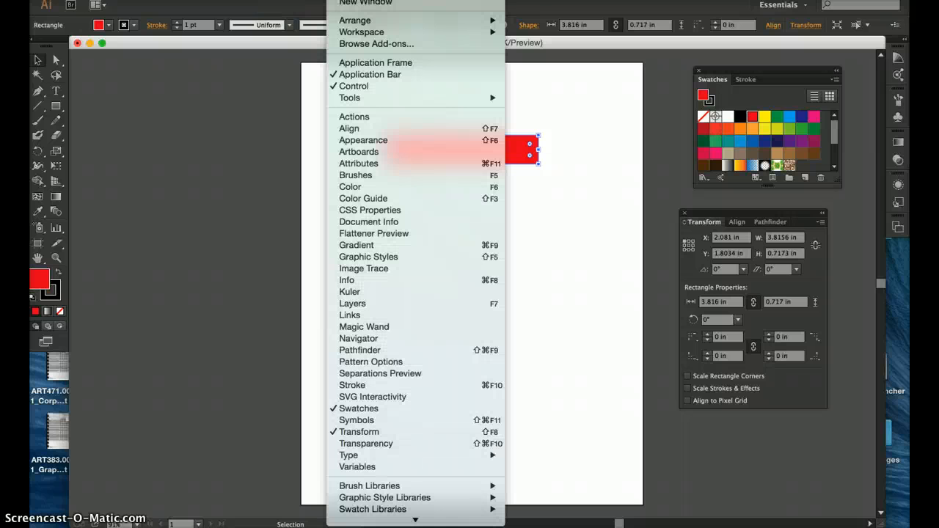
pyautogui.click(184, 214)
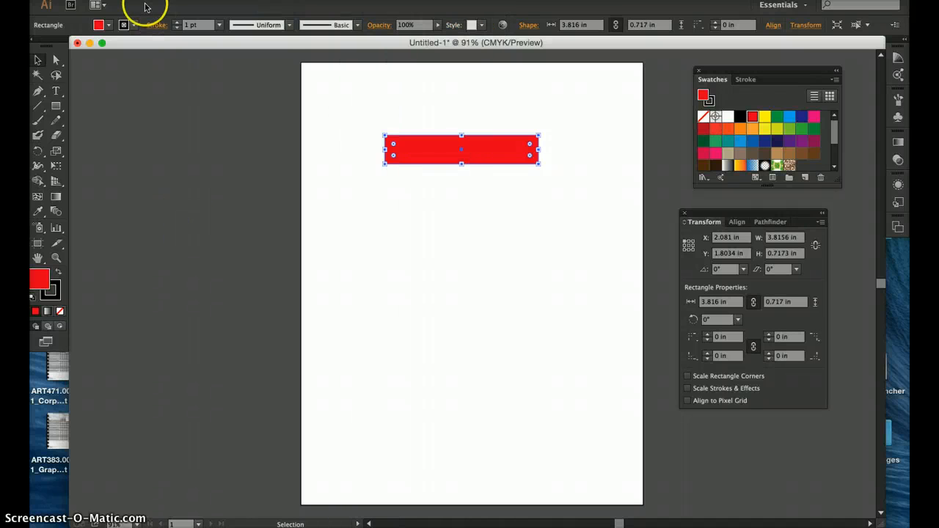
pyautogui.click(136, 1)
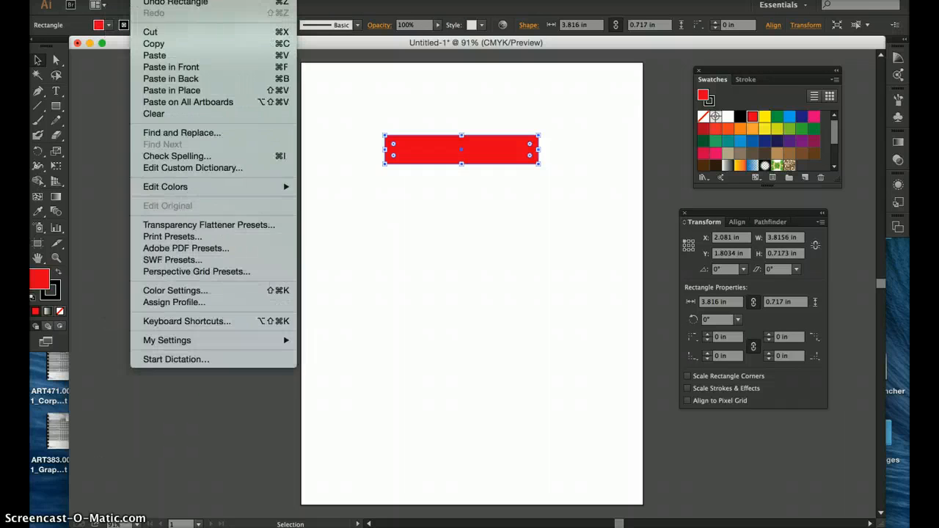
pyautogui.click(111, 191)
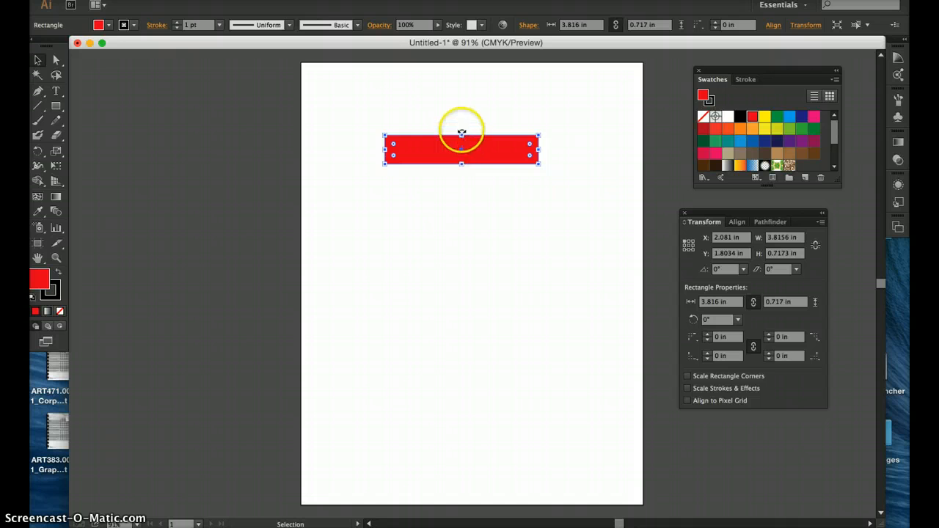
# Step: Resize the red rectangle by its bounding box to about 4.72 in wide by 0.9 in high and move it slightly down
pyautogui.moveTo(461, 134); pyautogui.dragTo(461, 142)
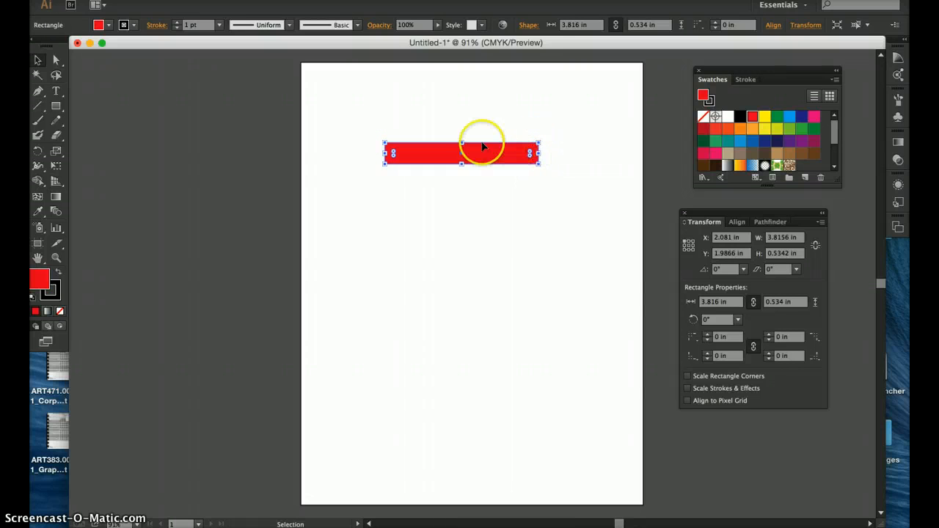
pyautogui.moveTo(461, 142); pyautogui.dragTo(462, 135)
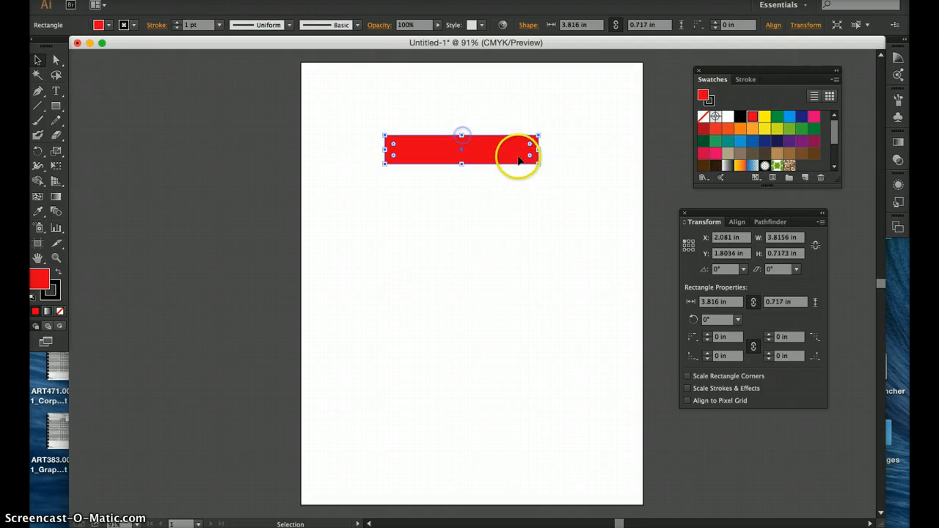
pyautogui.moveTo(539, 151); pyautogui.dragTo(547, 153)
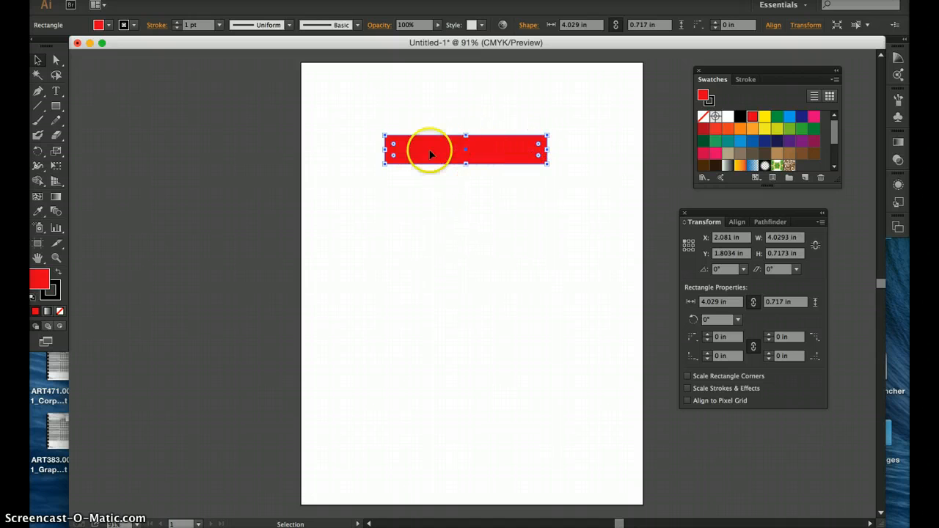
pyautogui.moveTo(547, 163)
pyautogui.mouseDown()
pyautogui.moveTo(554, 218)
pyautogui.moveTo(545, 166)
pyautogui.mouseUp()
pyautogui.click(475, 159)
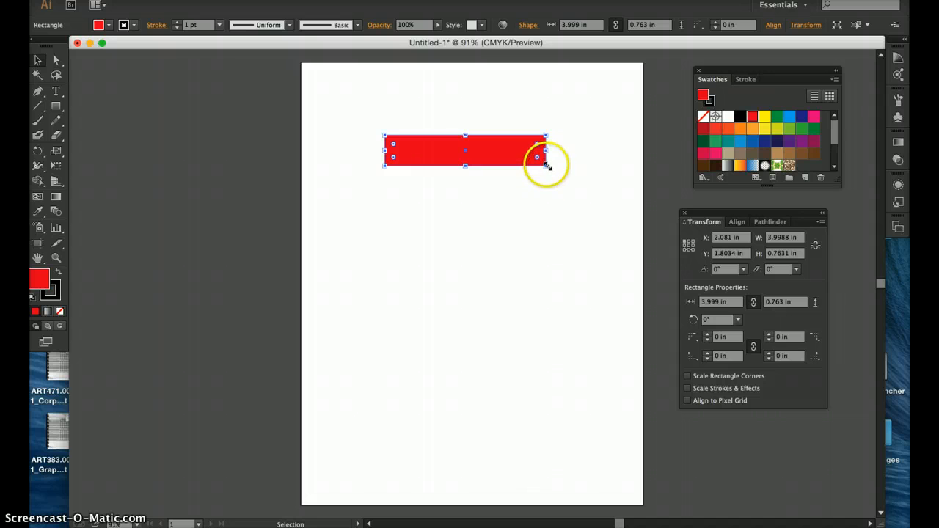
pyautogui.moveTo(547, 165); pyautogui.dragTo(575, 191)
pyautogui.moveTo(547, 154); pyautogui.dragTo(532, 164)
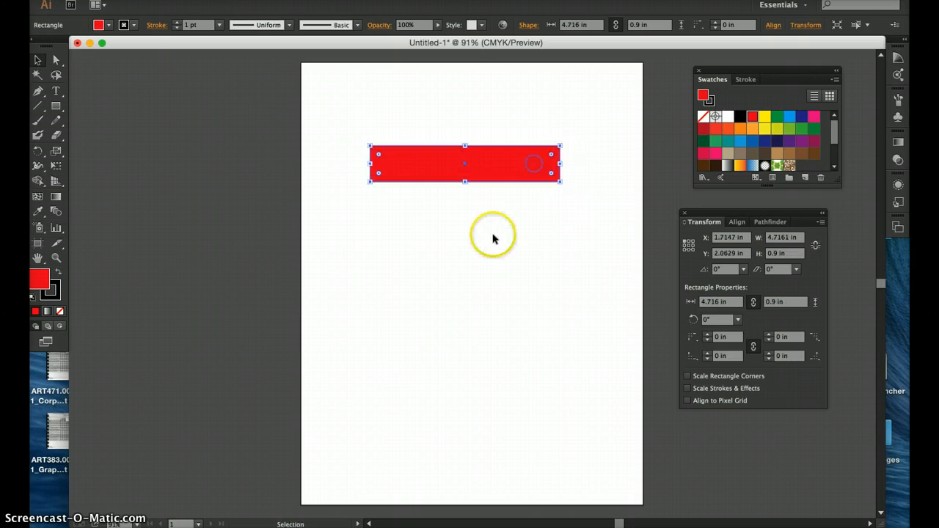
# Step: Add a text object reading "Type" below the rectangle and enlarge it to 102 pt
pyautogui.click(56, 90)
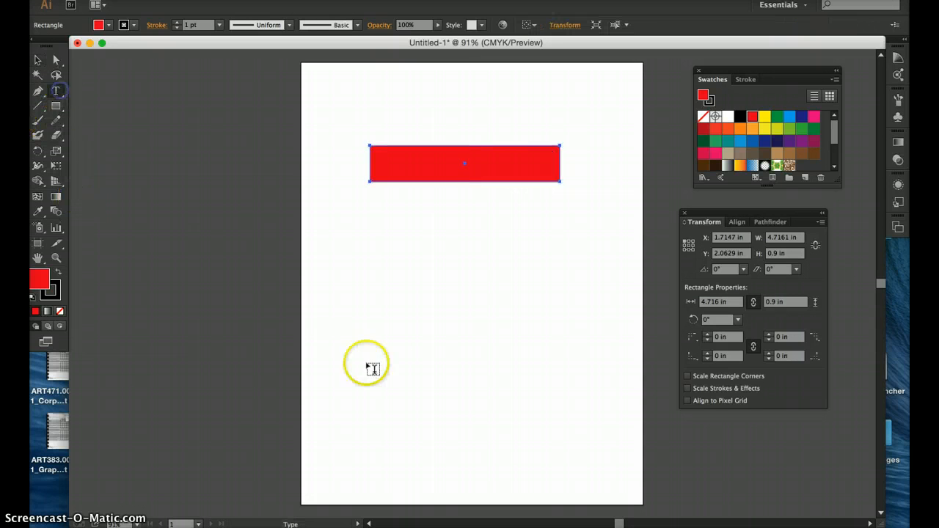
pyautogui.click(387, 293)
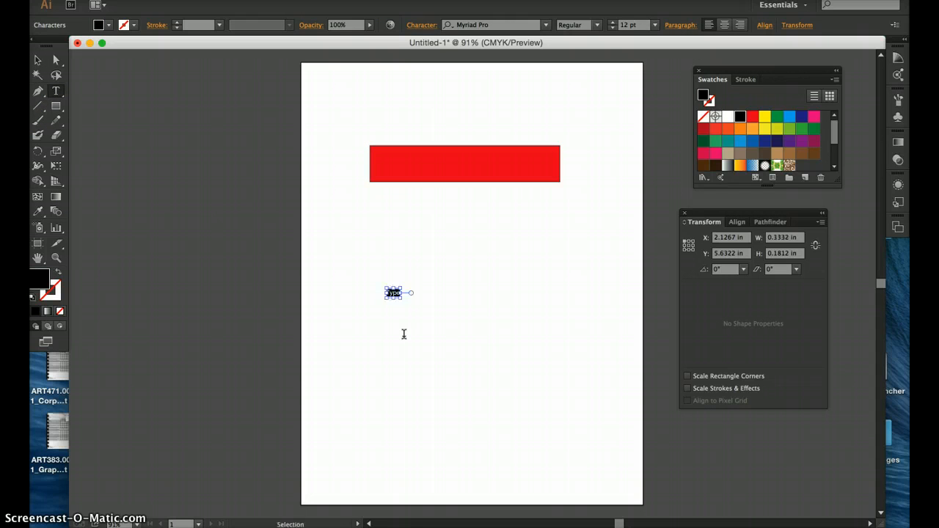
pyautogui.press('super+shift+period')
pyautogui.press('super+shift+period')
pyautogui.press('super+shift+period')
pyautogui.press('super+shift+period')
pyautogui.press('super+shift+period')
pyautogui.press('super+shift+period')
pyautogui.press('super+shift+period')
pyautogui.press('super+shift+period')
pyautogui.press('super+shift+period')
pyautogui.press('super+shift+period')
pyautogui.press('super+shift+period')
pyautogui.press('super+shift+period')
pyautogui.press('super+shift+period')
pyautogui.press('super+shift+period')
pyautogui.press('super+shift+period')
pyautogui.press('super+shift+period')
pyautogui.press('super+shift+period')
pyautogui.press('super+shift+period')
pyautogui.press('super+shift+period')
pyautogui.press('super+shift+period')
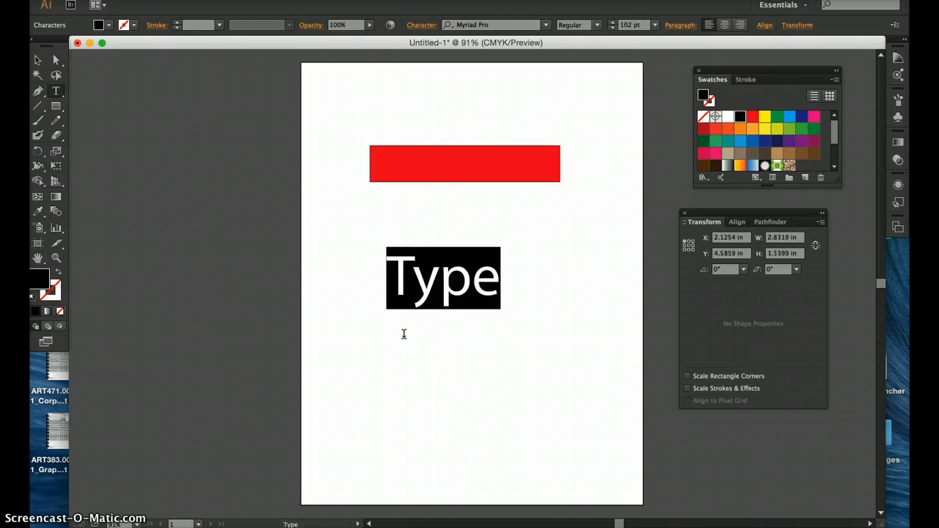
# Step: Try to stretch the text vertically to about 2.96 in high without keeping its proportions, and undo it
pyautogui.click(38, 59)
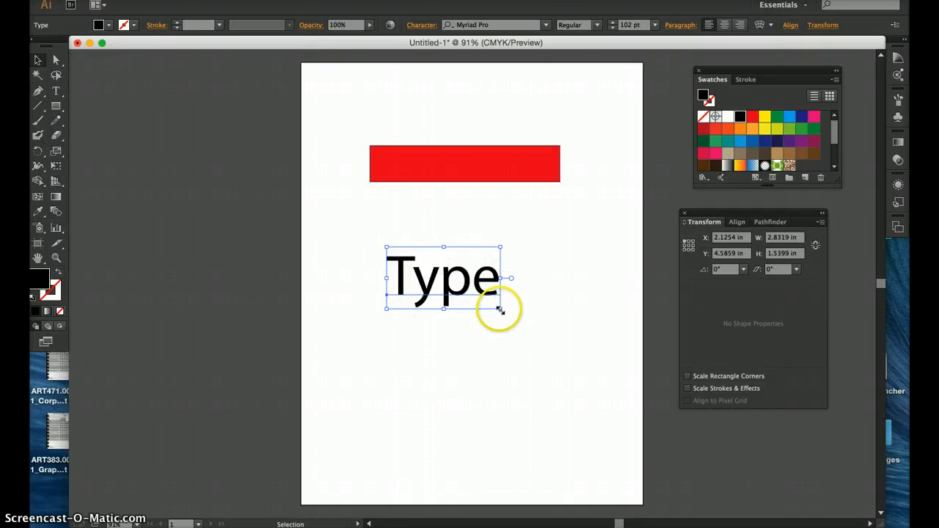
pyautogui.moveTo(498, 308); pyautogui.dragTo(497, 364)
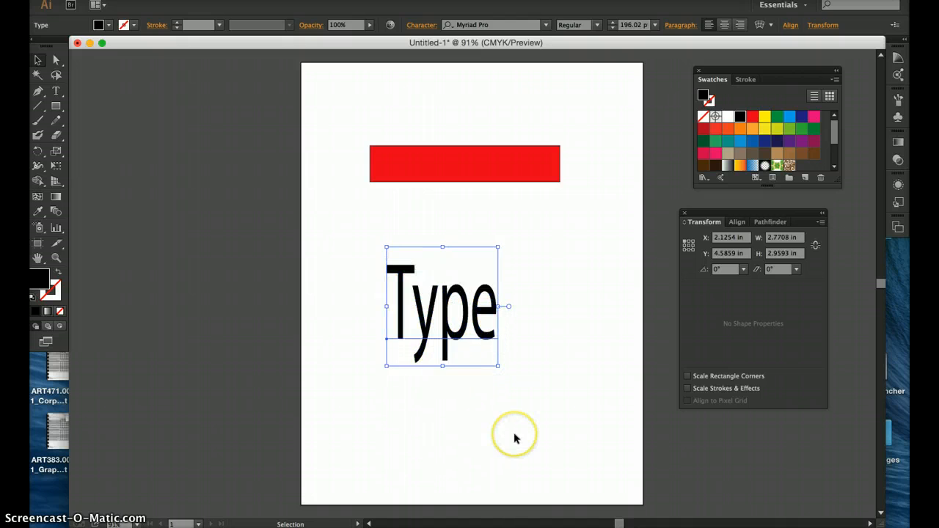
pyautogui.press('super+z')
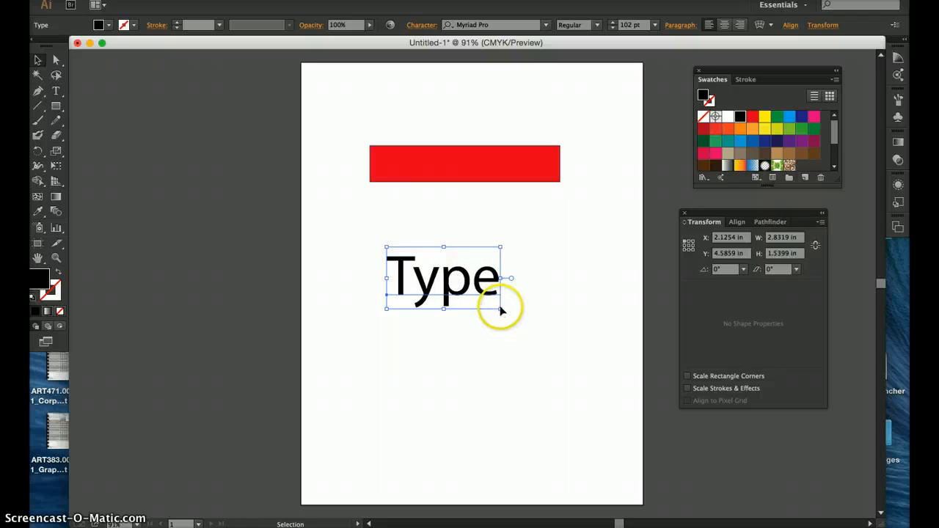
# Step: Scale the text proportionally to about 127 pt, and try to stretch it horizontally to about 5.43 in wide
pyautogui.moveTo(500, 307); pyautogui.dragTo(528, 338)
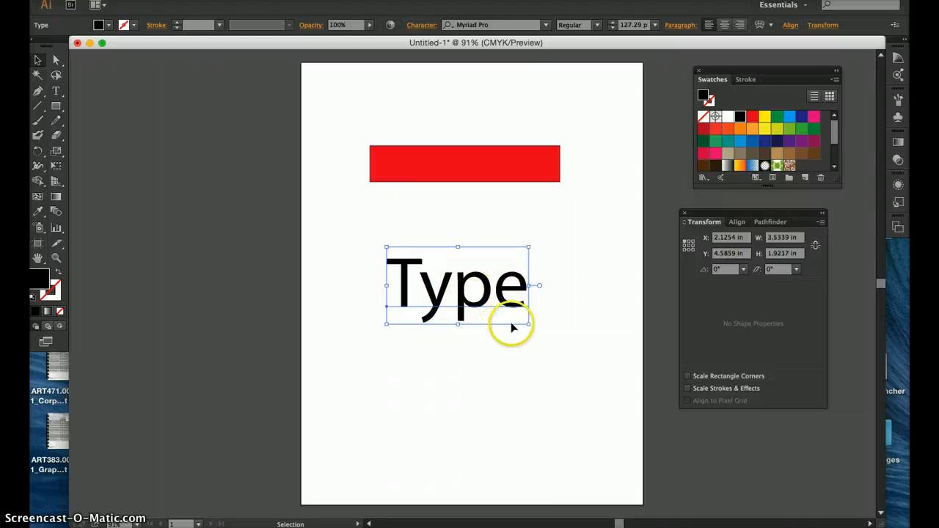
pyautogui.moveTo(529, 324); pyautogui.dragTo(604, 324)
pyautogui.moveTo(498, 308); pyautogui.dragTo(474, 300)
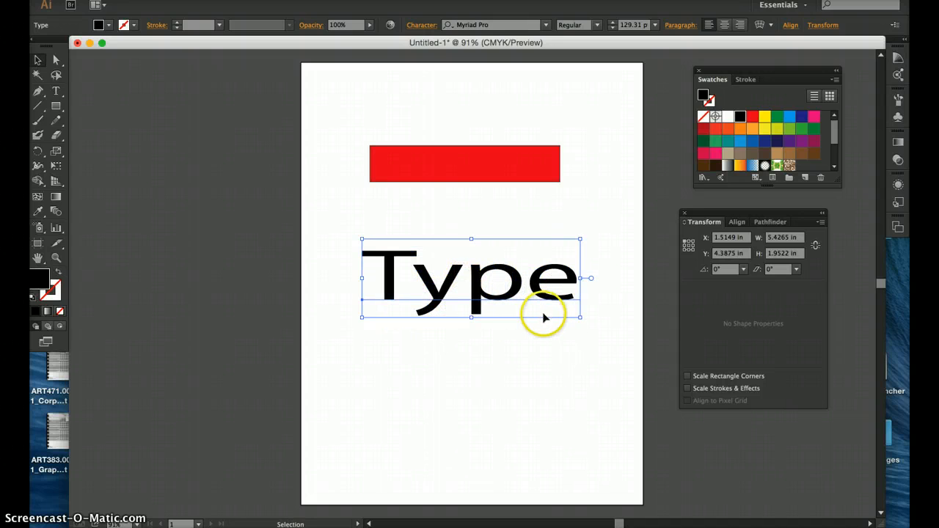
pyautogui.press('super+z')
pyautogui.press('super+z')
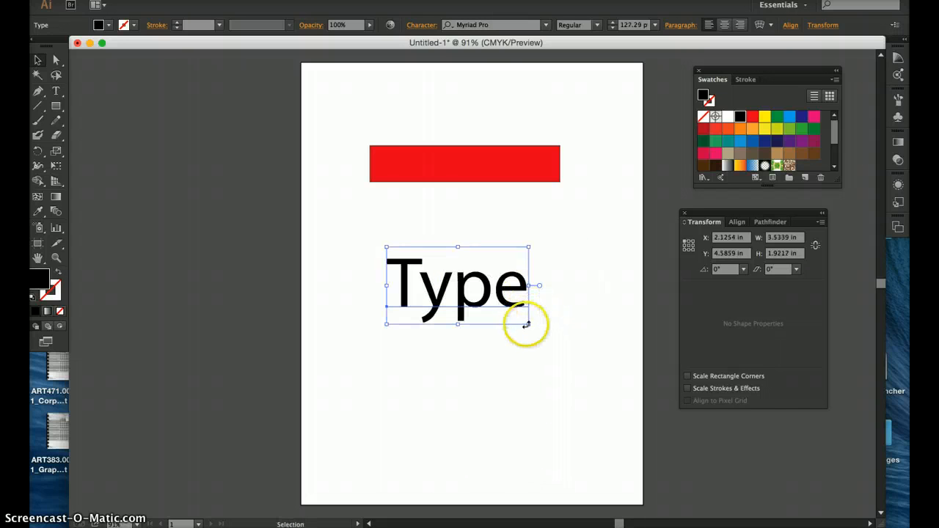
# Step: Try to stretch the text vertically to about 3.84 in high, and delete the text object
pyautogui.click(353, 251)
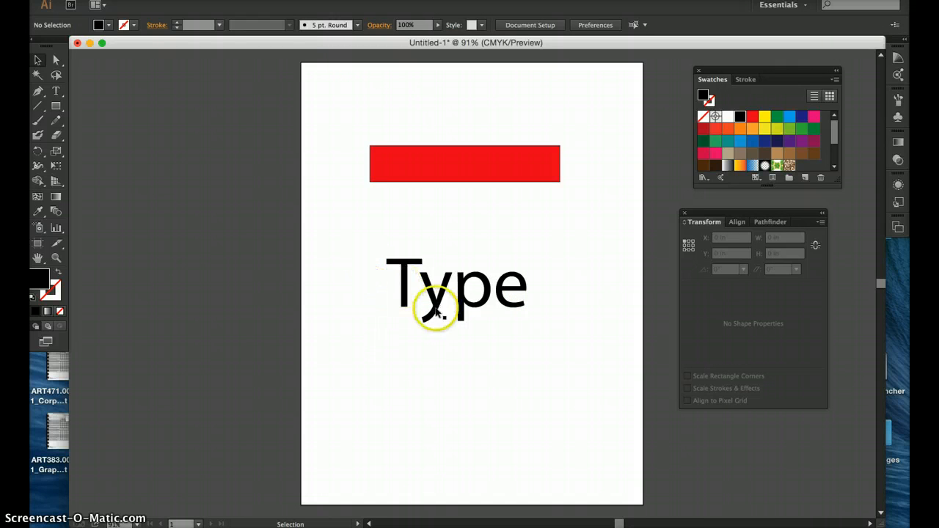
pyautogui.click(467, 280)
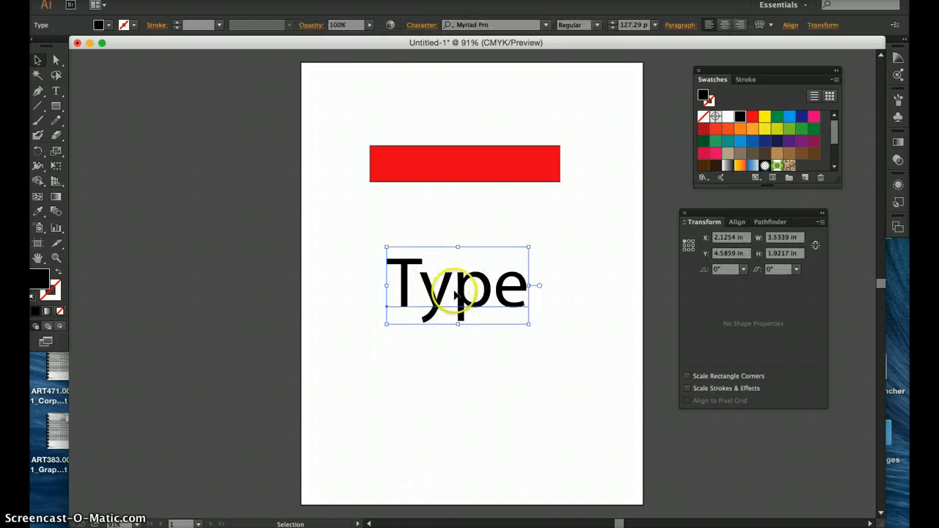
pyautogui.moveTo(529, 324); pyautogui.dragTo(526, 401)
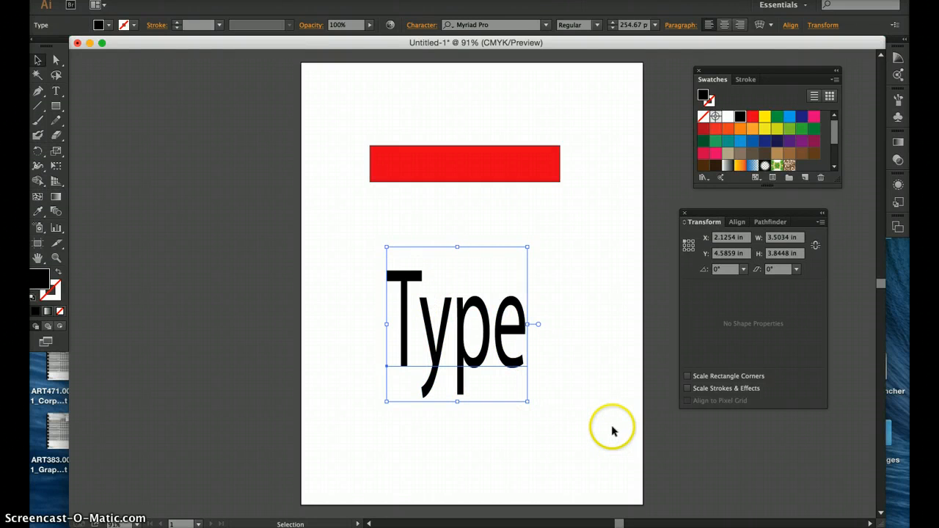
pyautogui.press('super+z')
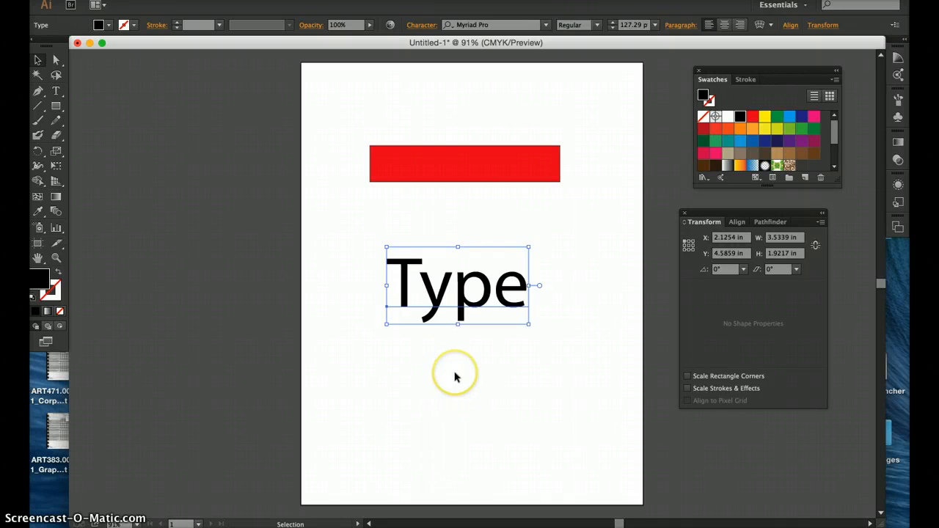
pyautogui.press('Delete')
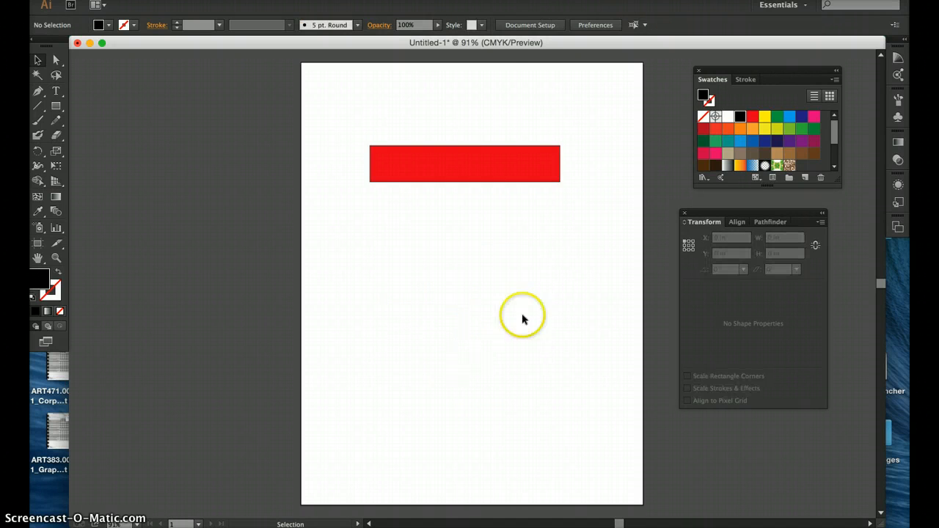
# Step: Try to rotate the red rectangle by its bounding box to about 334°, and undo the rotation
pyautogui.click(496, 161)
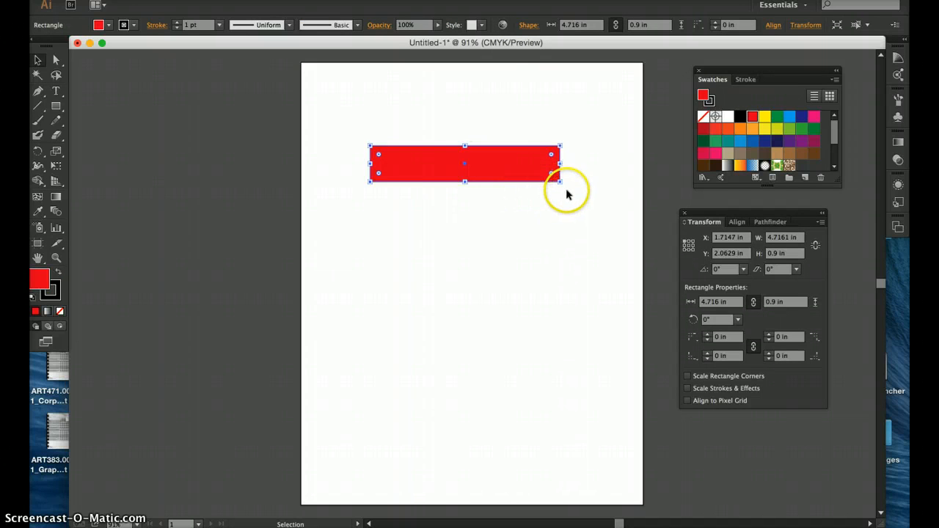
pyautogui.moveTo(564, 185); pyautogui.dragTo(551, 257)
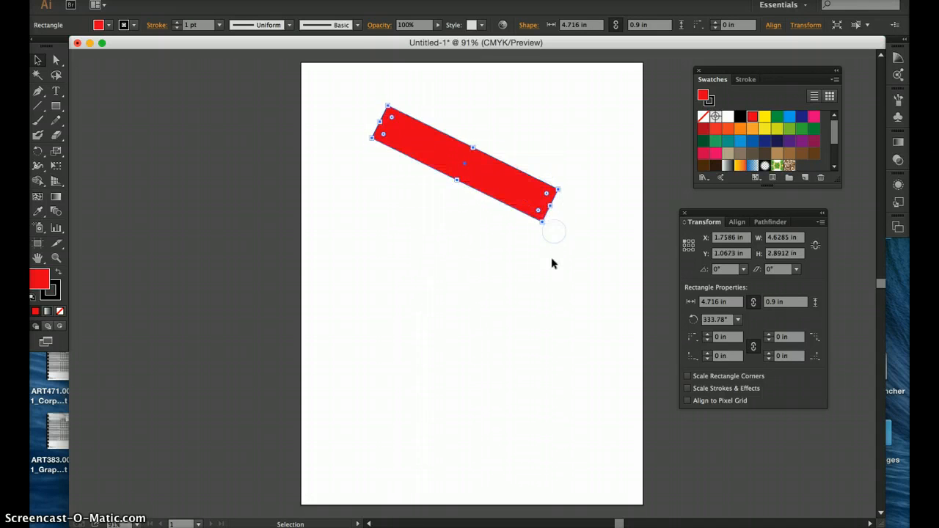
pyautogui.press('super+z')
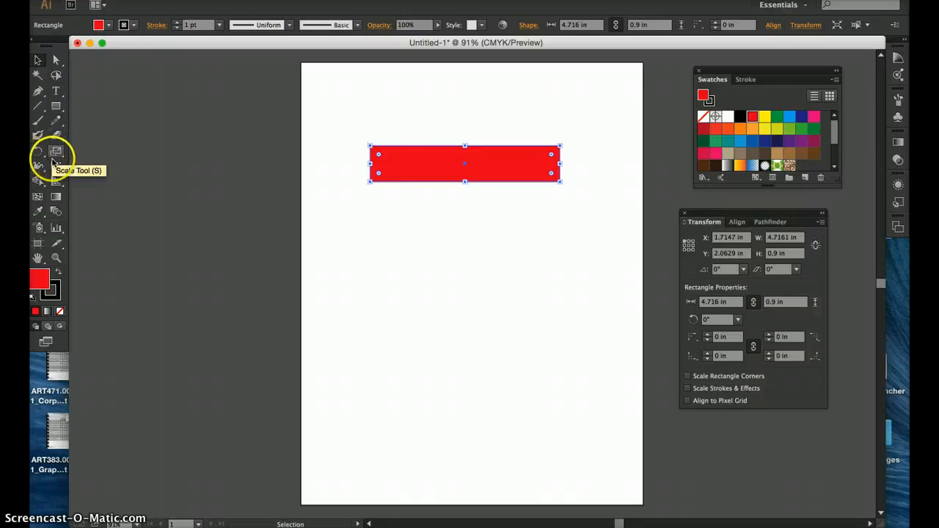
# Step: Shrink the rectangle proportionally to about 4.47 in wide, and enlarge it with the Scale tool to about 5.31 by 1.01 in
pyautogui.rightClick(415, 169)
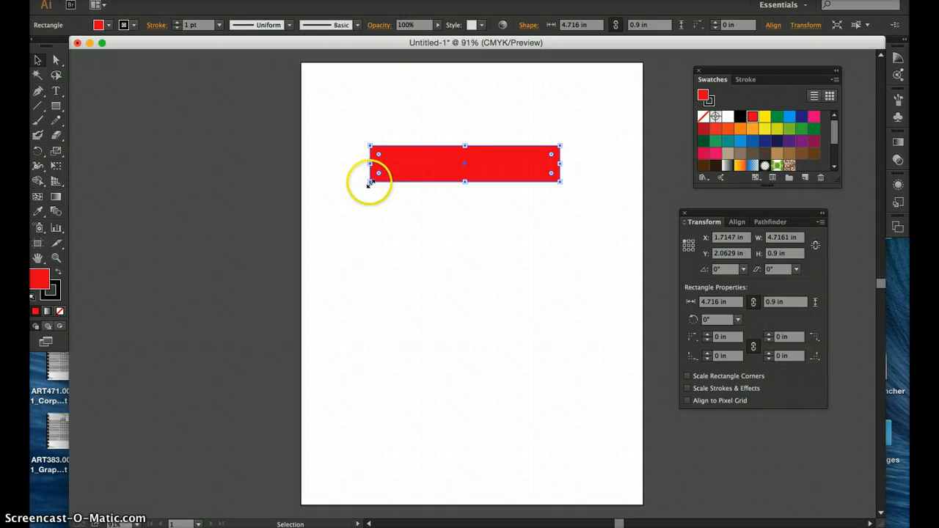
pyautogui.moveTo(369, 182)
pyautogui.mouseDown()
pyautogui.moveTo(358, 198)
pyautogui.moveTo(387, 182)
pyautogui.moveTo(379, 180)
pyautogui.mouseUp()
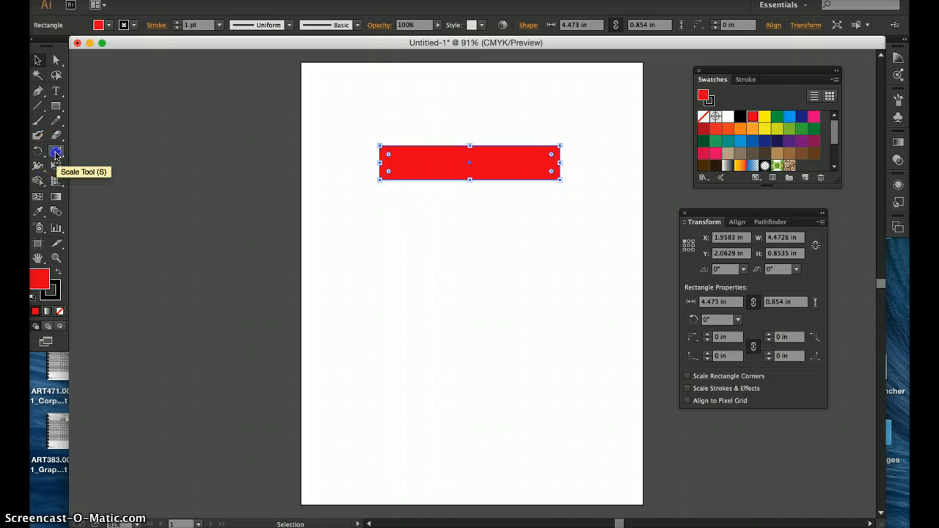
pyautogui.click(55, 154)
pyautogui.moveTo(375, 210)
pyautogui.mouseDown()
pyautogui.moveTo(359, 222)
pyautogui.moveTo(391, 208)
pyautogui.moveTo(360, 223)
pyautogui.mouseUp()
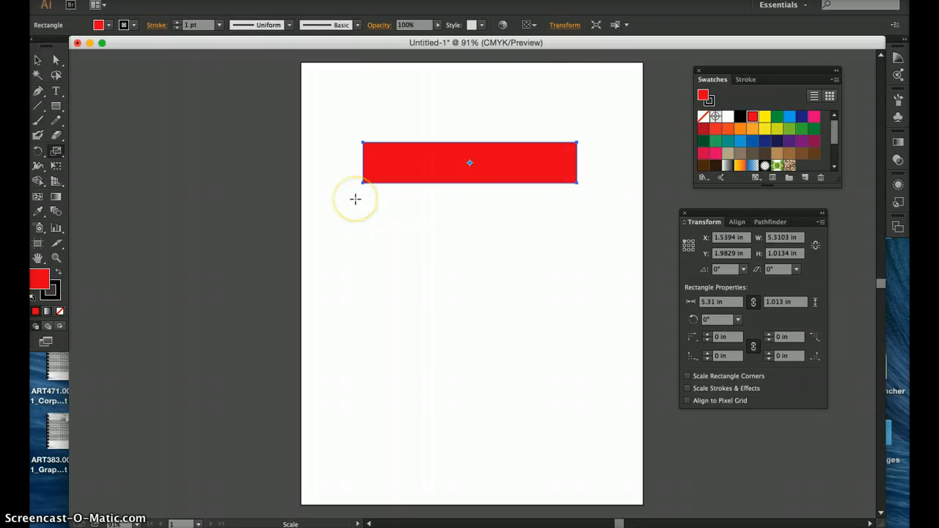
# Step: Scale the red rectangle uniformly by 115% with the Scale tool's numeric options
pyautogui.doubleClick(58, 152)
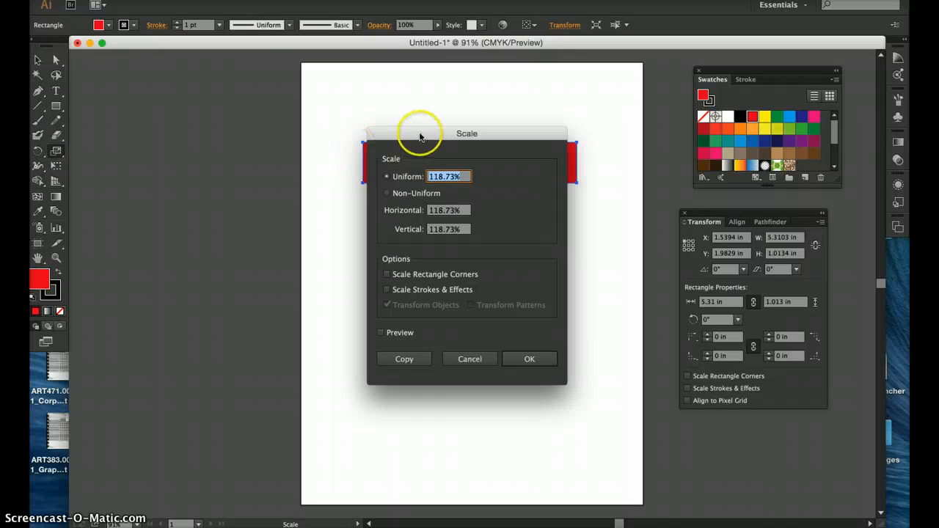
pyautogui.moveTo(421, 143); pyautogui.dragTo(440, 236)
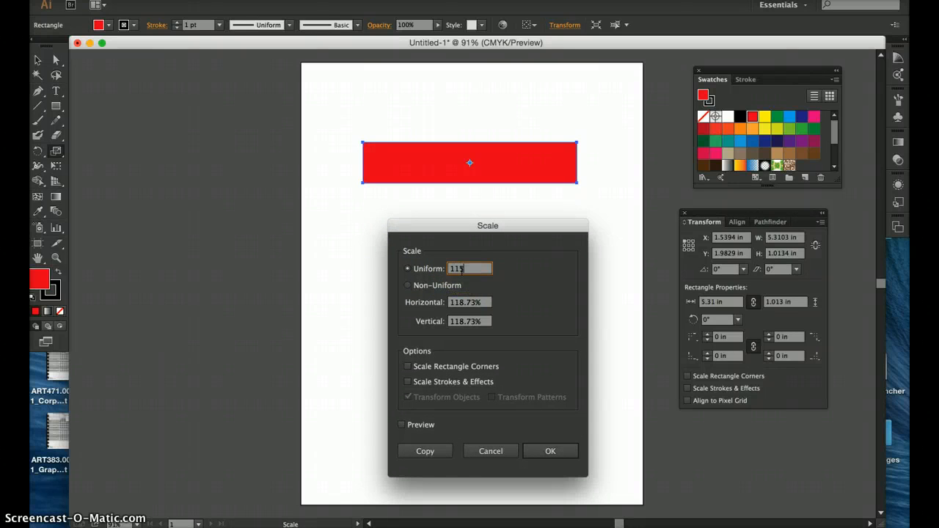
pyautogui.click(538, 454)
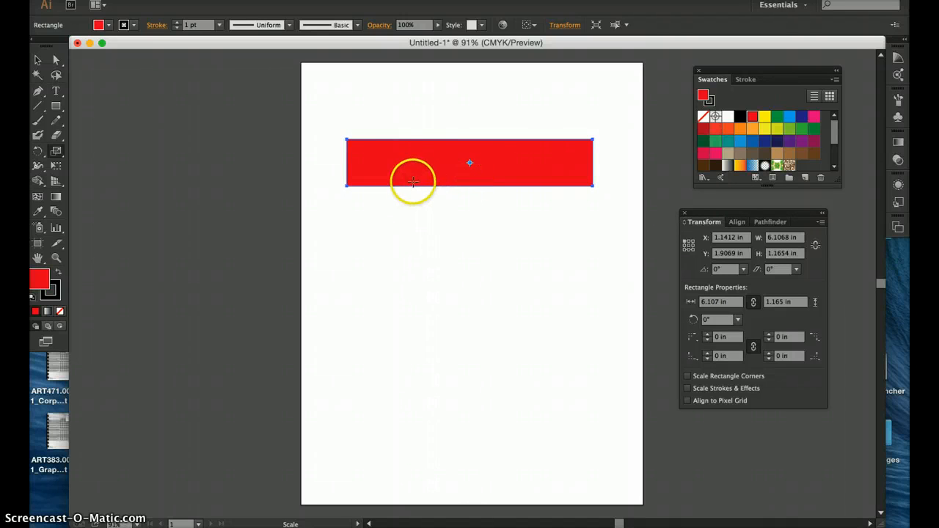
pyautogui.click(40, 61)
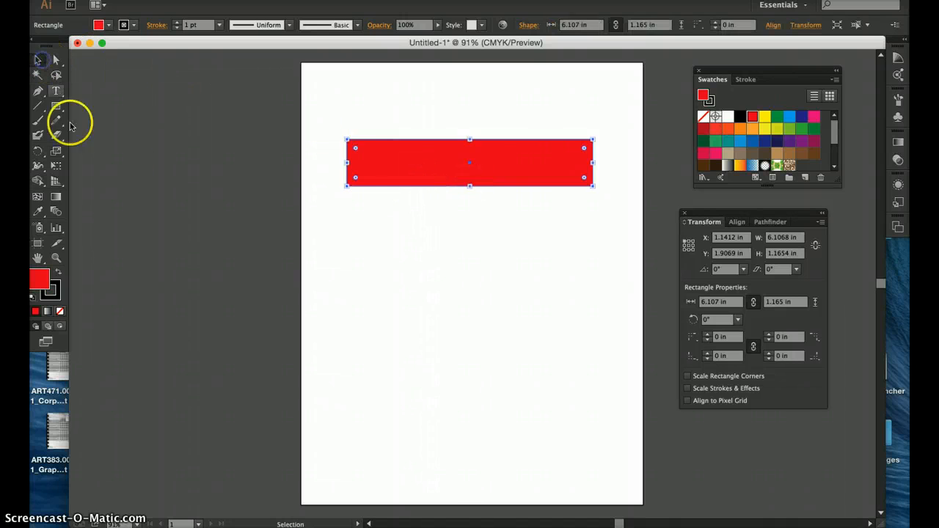
# Step: Try to rotate the rectangle freehand by about 26° with the Rotate tool, and undo the rotation
pyautogui.click(39, 154)
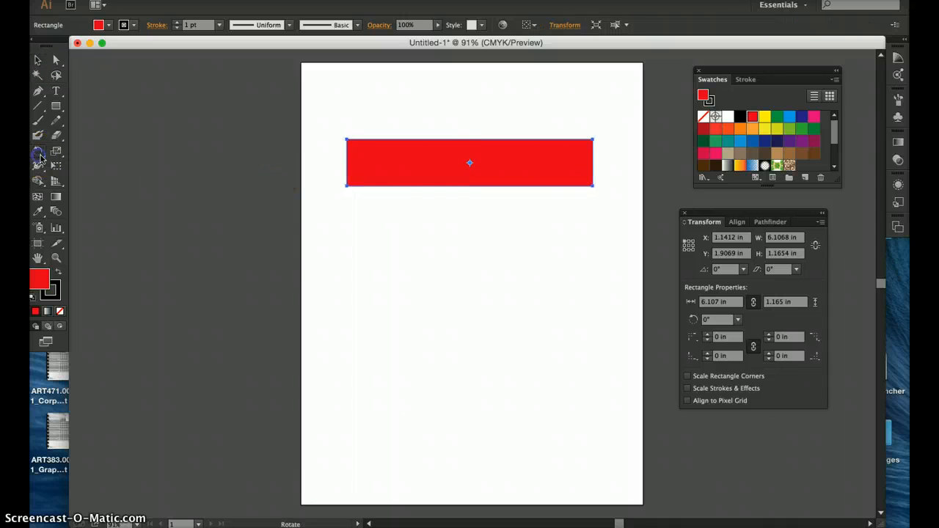
pyautogui.moveTo(350, 176); pyautogui.dragTo(378, 237)
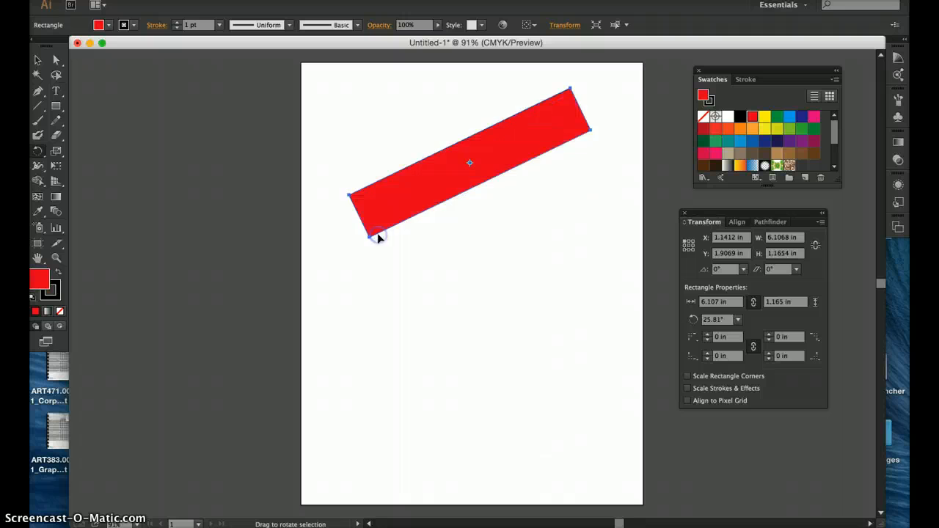
pyautogui.press('super+z')
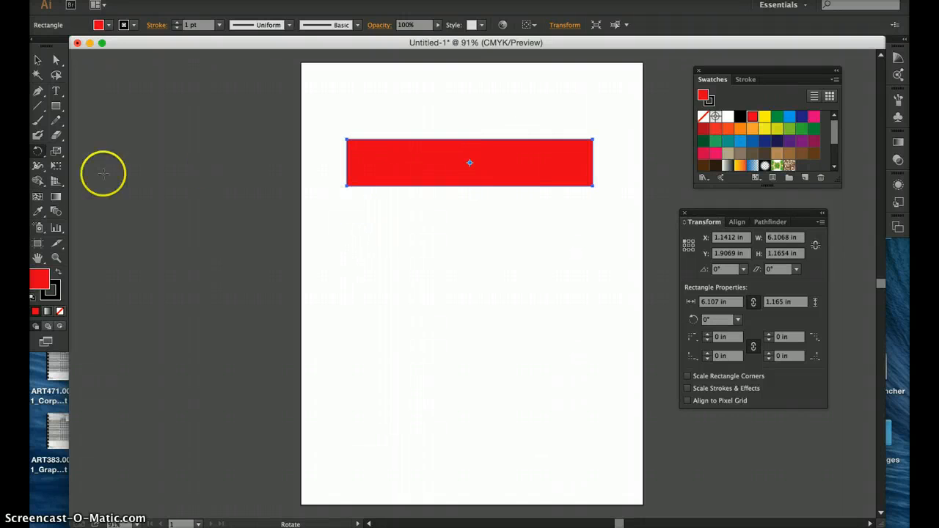
# Step: Try to rotate the rectangle by exactly 12° using the Rotate tool's numeric options, and undo the rotation
pyautogui.doubleClick(38, 151)
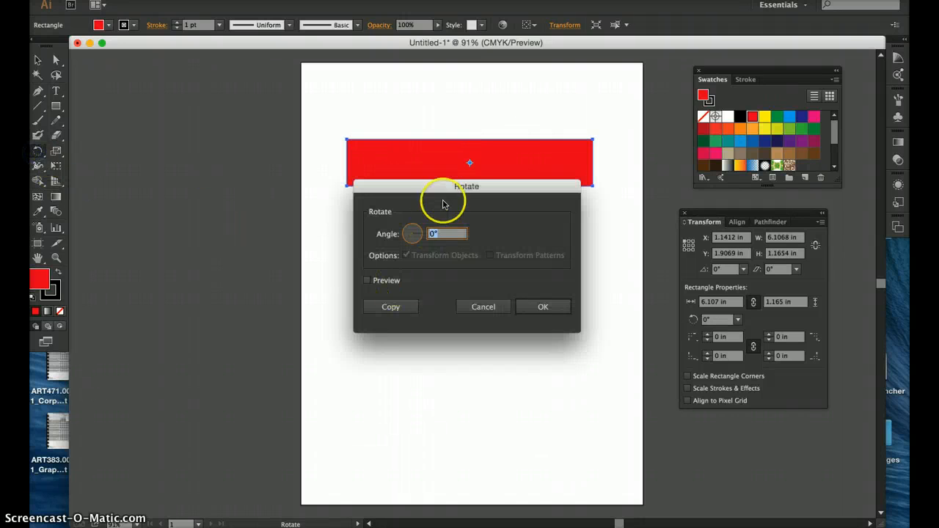
pyautogui.moveTo(443, 195); pyautogui.dragTo(446, 241)
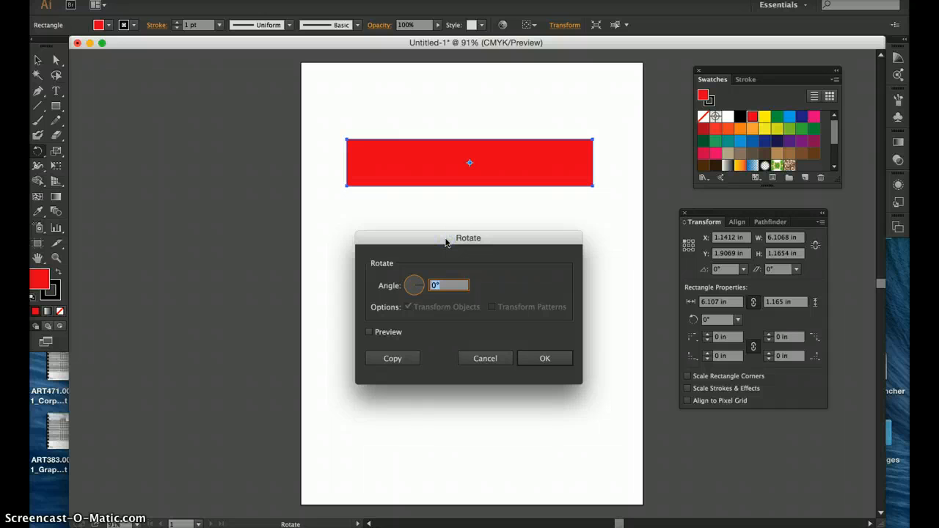
pyautogui.click(547, 360)
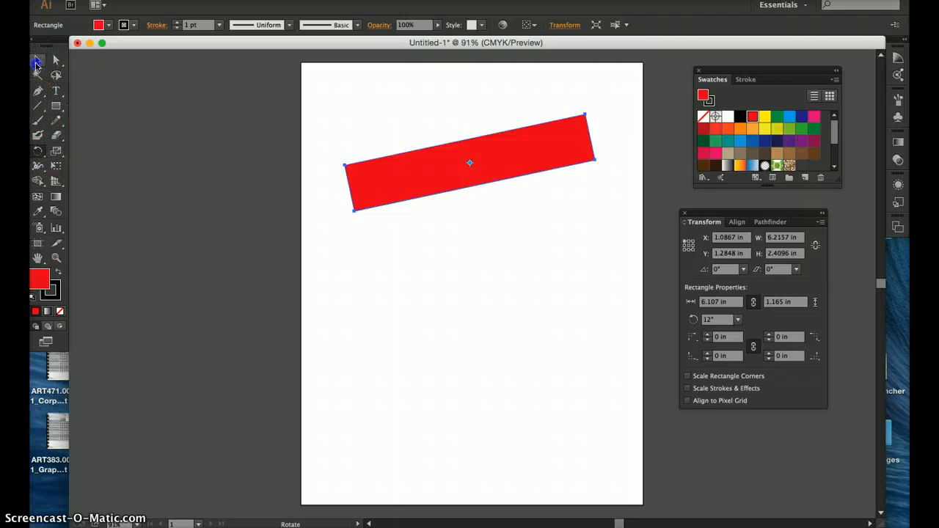
pyautogui.click(37, 60)
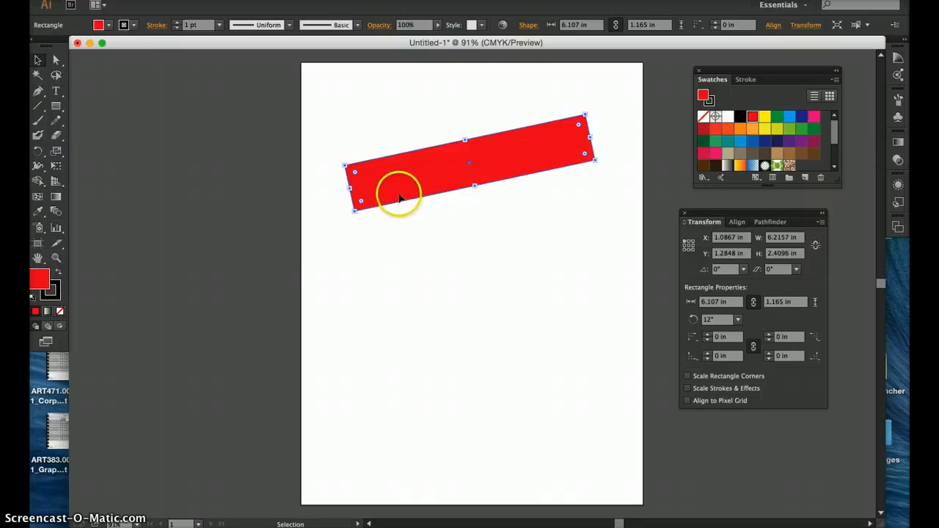
pyautogui.press('super+z')
pyautogui.doubleClick(38, 152)
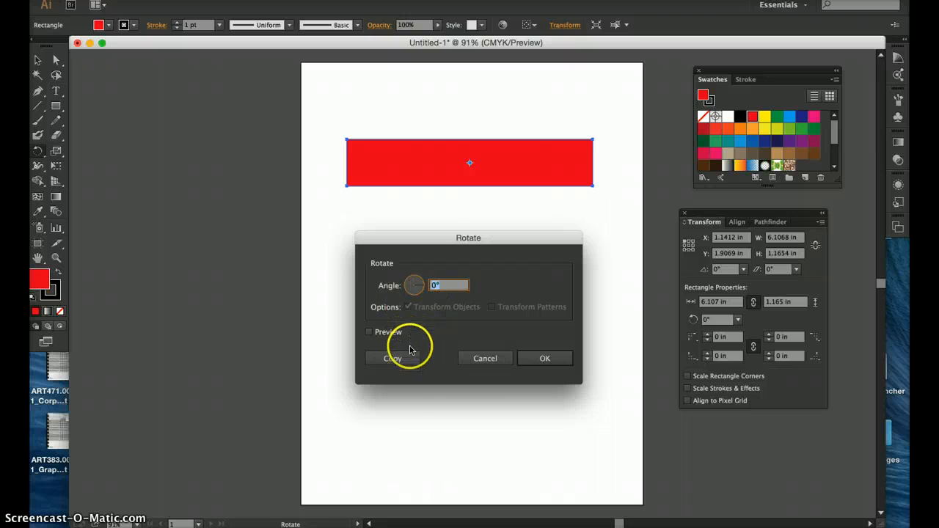
pyautogui.click(484, 359)
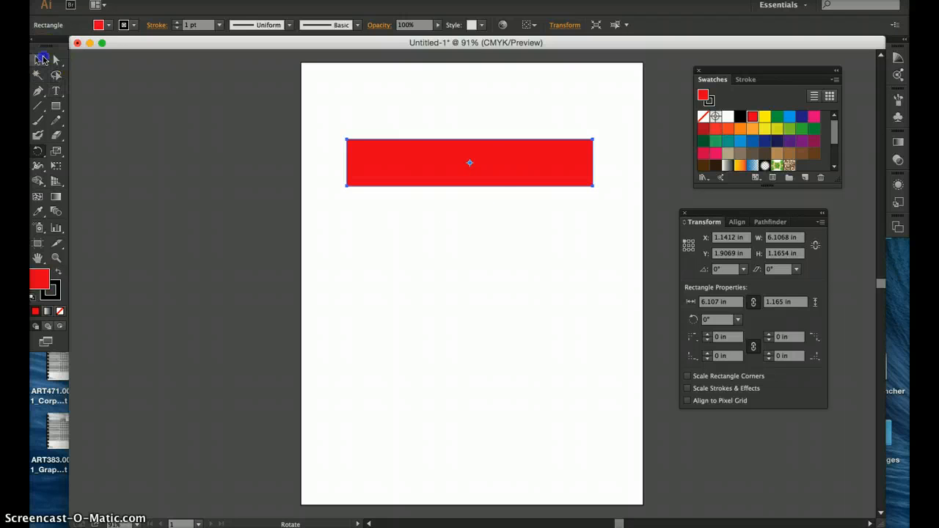
pyautogui.click(38, 59)
pyautogui.moveTo(469, 134); pyautogui.dragTo(461, 134)
pyautogui.press('super+z')
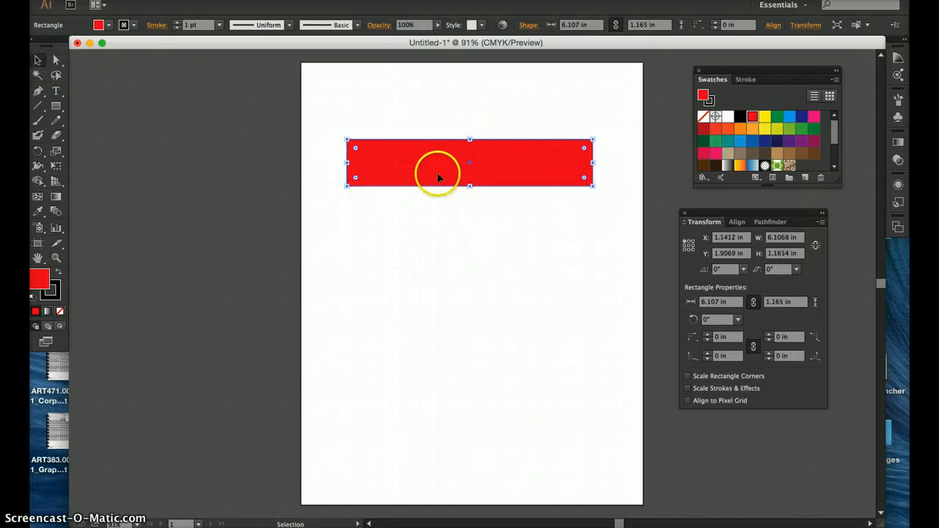
# Step: Flatten the rectangle from its top edge into a thin bar about 0.31 in high
pyautogui.click(411, 240)
pyautogui.click(471, 137)
pyautogui.moveTo(471, 138); pyautogui.dragTo(474, 173)
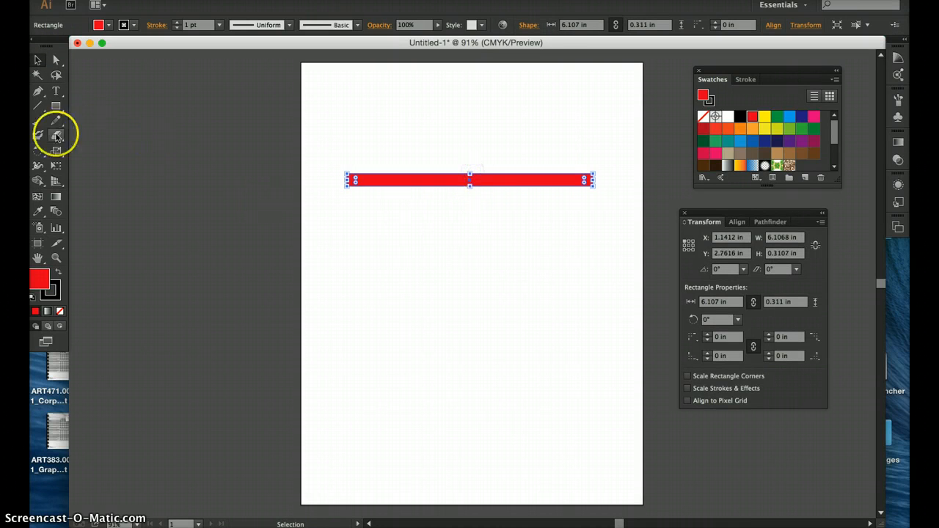
# Step: Create a copy of the thin red bar rotated by 20° about its centre
pyautogui.doubleClick(35, 154)
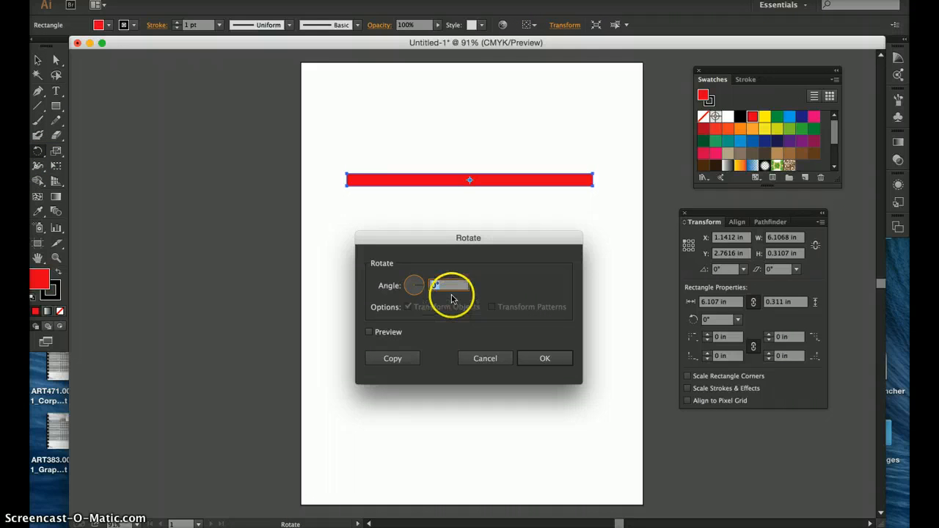
pyautogui.write('20')
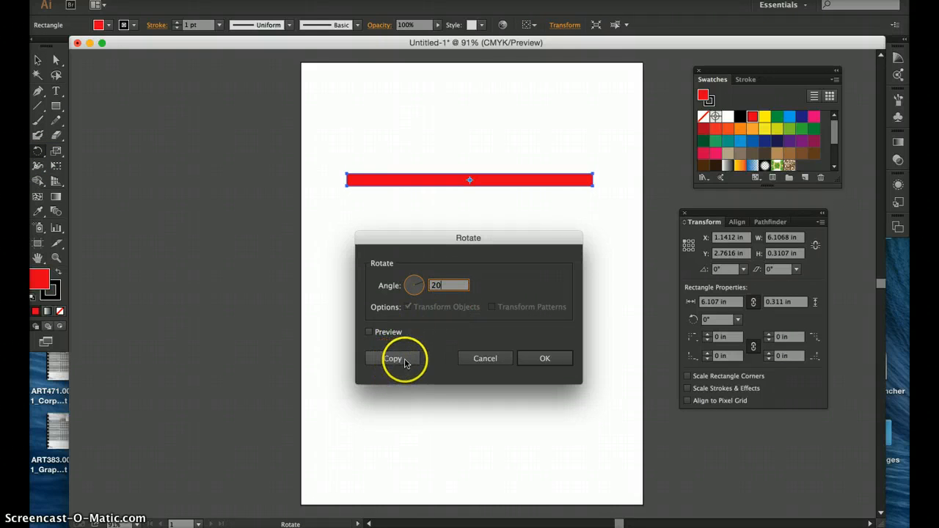
pyautogui.click(400, 360)
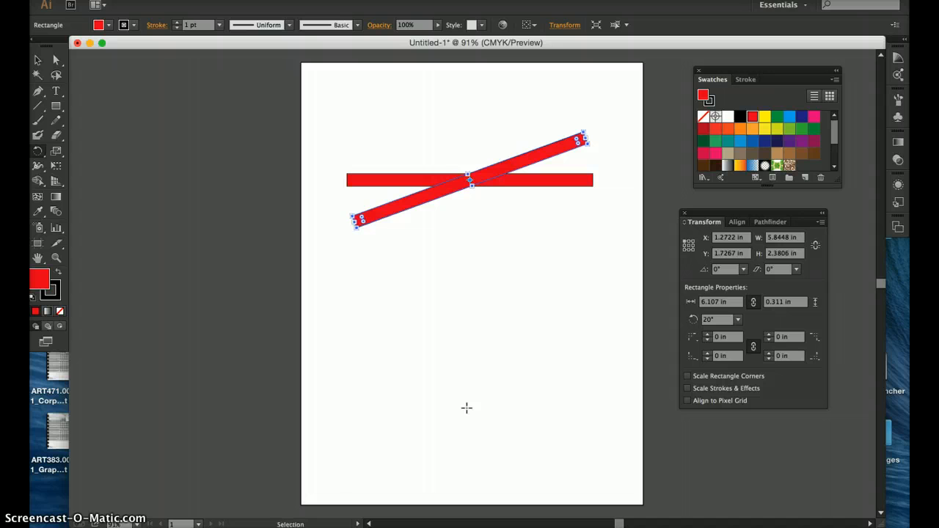
# Step: Repeat the rotated-copy transformation seven times to complete the circular starburst of bars
pyautogui.press('super+d')
pyautogui.press('super+d')
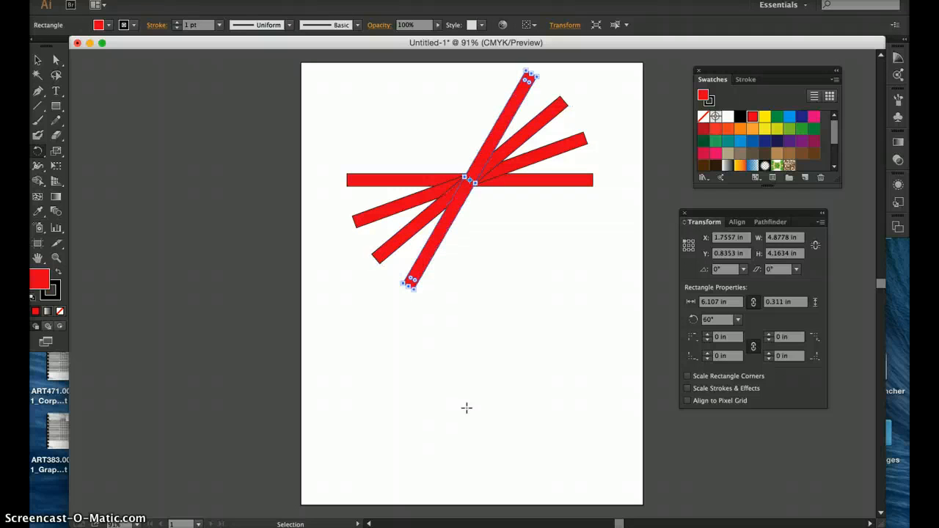
pyautogui.press('super+d')
pyautogui.press('super+d')
pyautogui.press('super+d')
pyautogui.press('super+d')
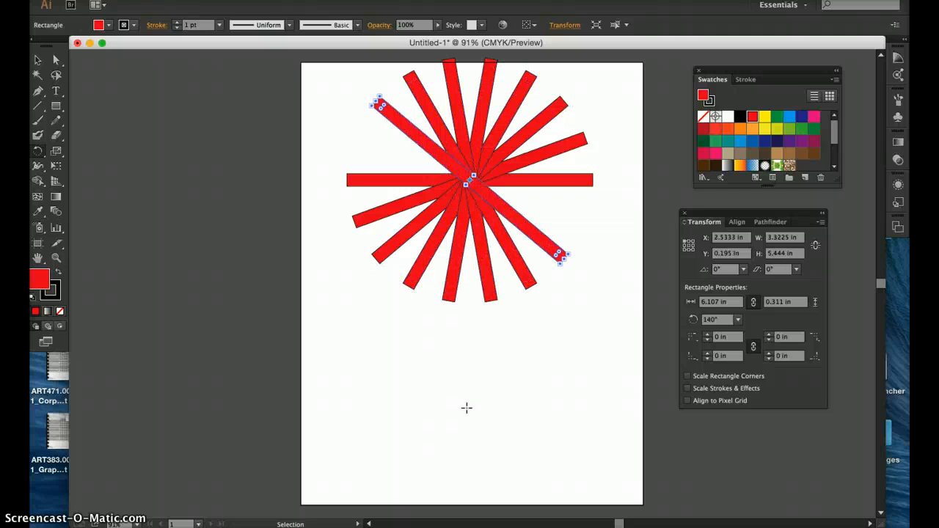
pyautogui.press('super+d')
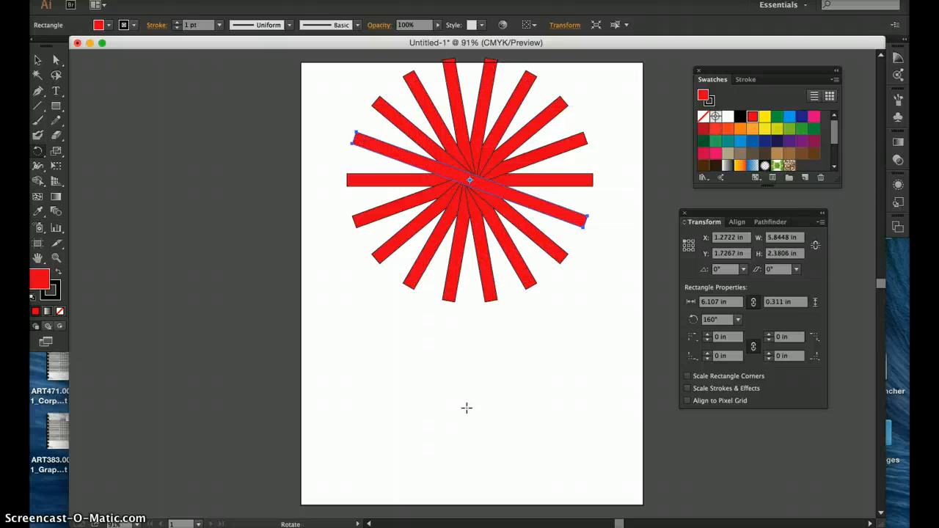
# Step: Select all the bars of the starburst and set their stroke to none
pyautogui.click(38, 60)
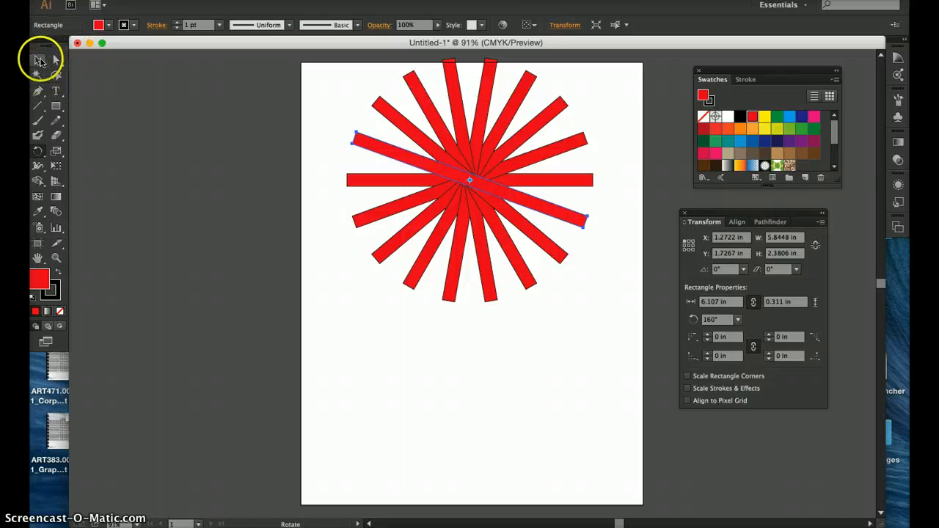
pyautogui.click(268, 163)
pyautogui.moveTo(334, 85); pyautogui.dragTo(594, 328)
pyautogui.click(49, 290)
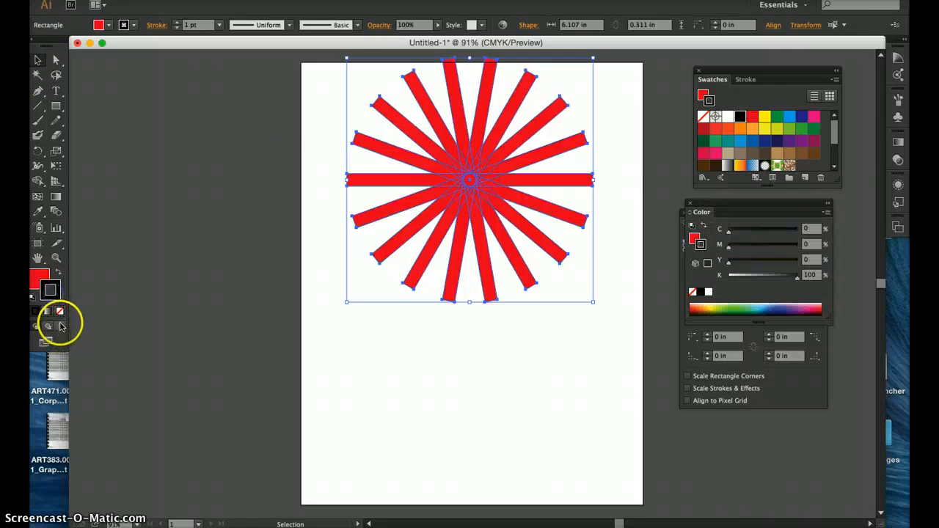
pyautogui.click(60, 312)
pyautogui.click(174, 181)
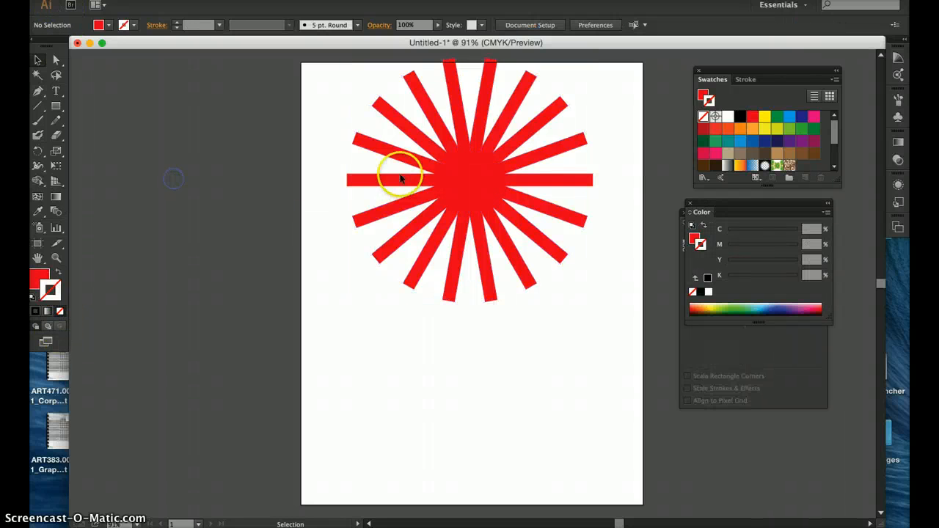
# Step: Delete the whole starburst, and leave only the Transform panel floating beside the upper part of the artboard
pyautogui.moveTo(319, 87); pyautogui.dragTo(534, 311)
pyautogui.press('Delete')
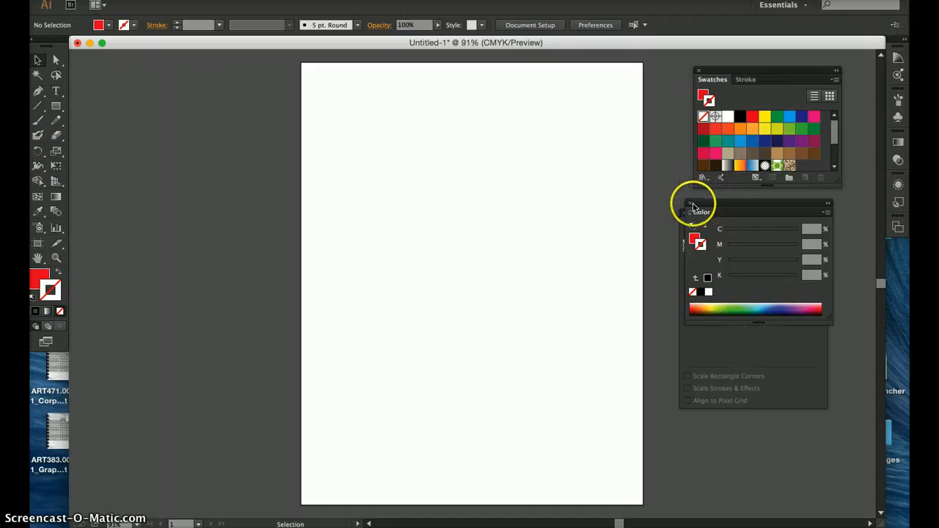
pyautogui.click(690, 205)
pyautogui.click(697, 71)
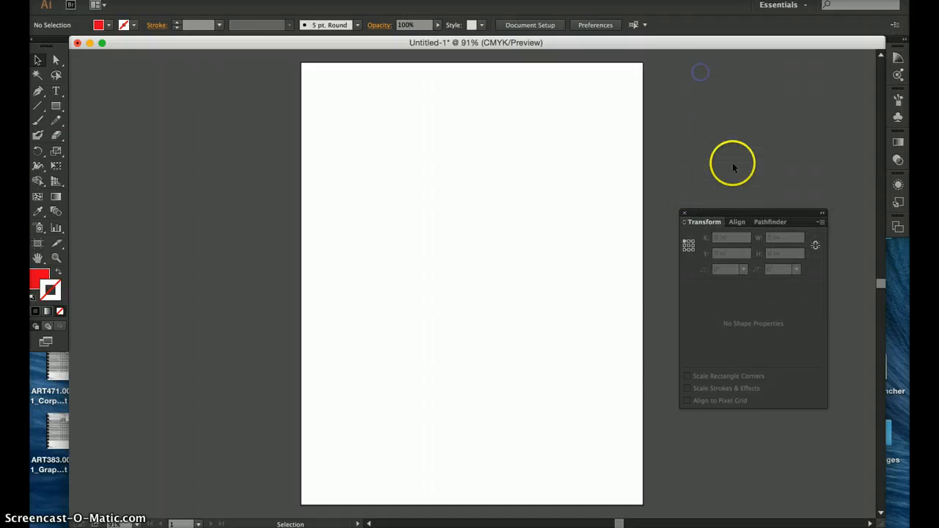
pyautogui.moveTo(730, 212); pyautogui.dragTo(719, 127)
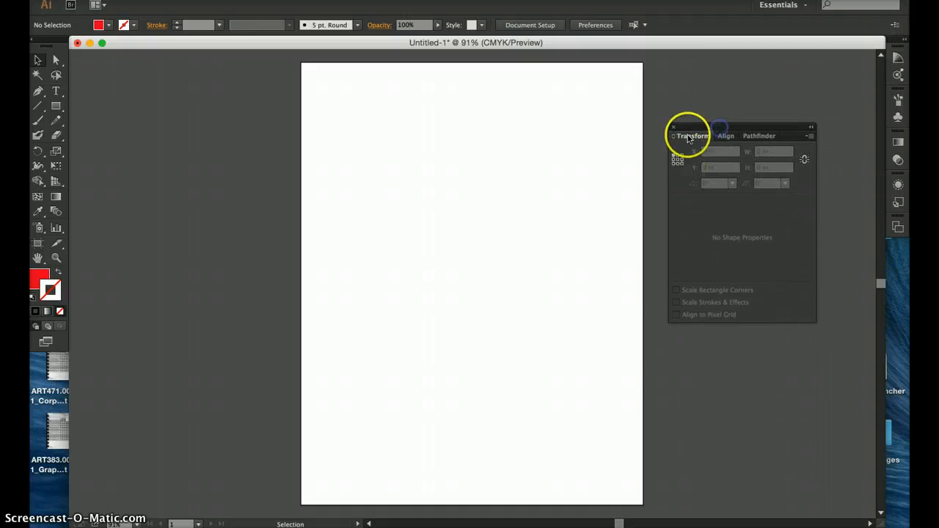
# Step: Draw a red rectangle about 1.45 by 1.74 in on the upper artboard, and examine its position and size values
pyautogui.click(56, 107)
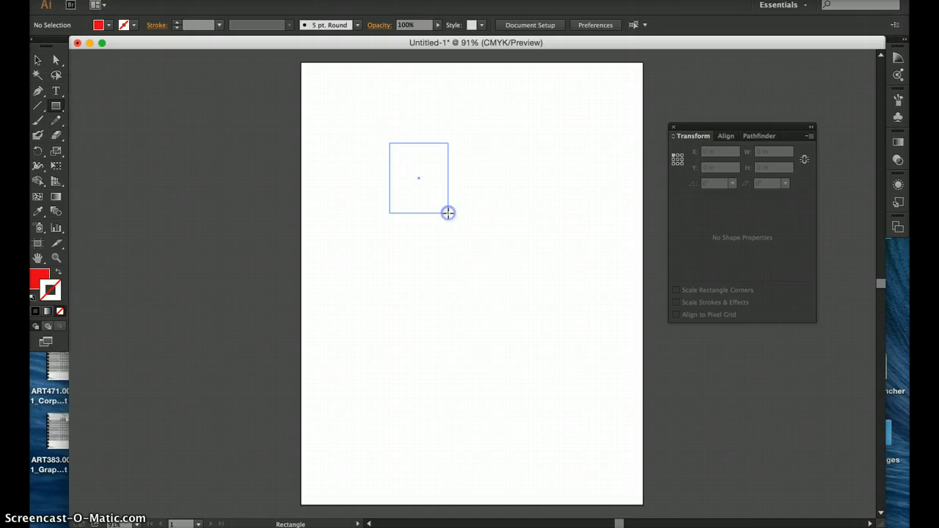
pyautogui.moveTo(447, 212); pyautogui.dragTo(447, 212)
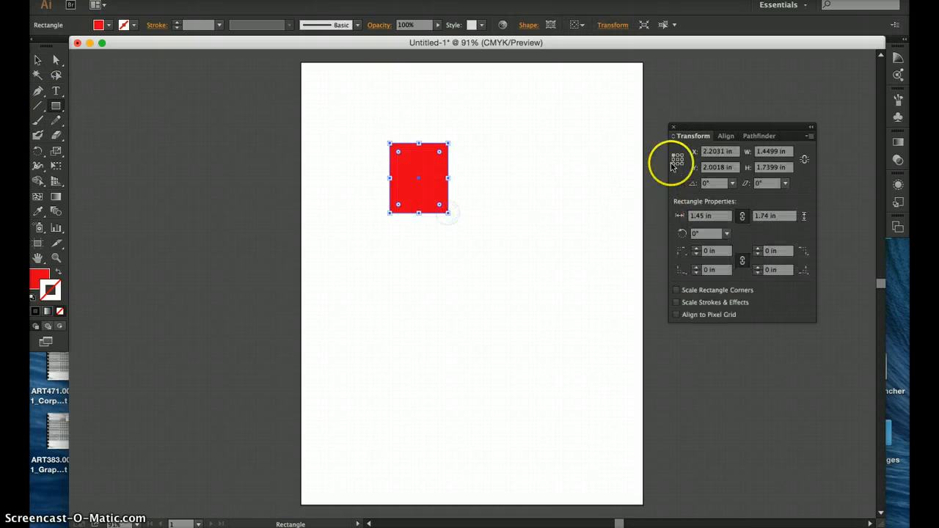
pyautogui.click(708, 156)
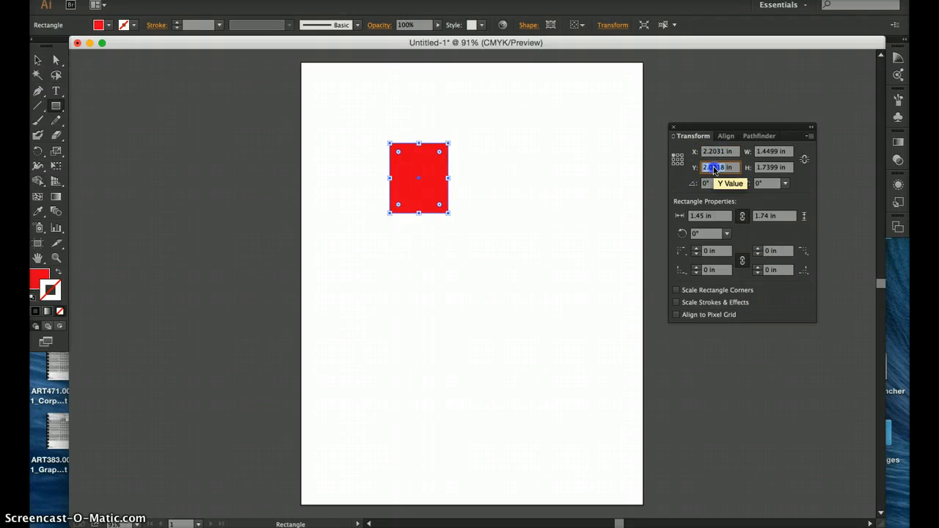
pyautogui.click(778, 152)
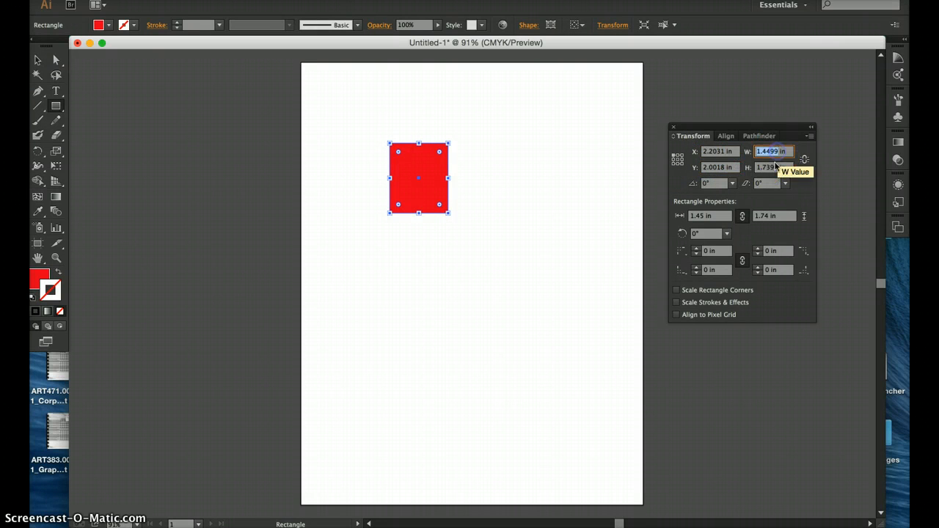
pyautogui.click(718, 152)
pyautogui.click(715, 167)
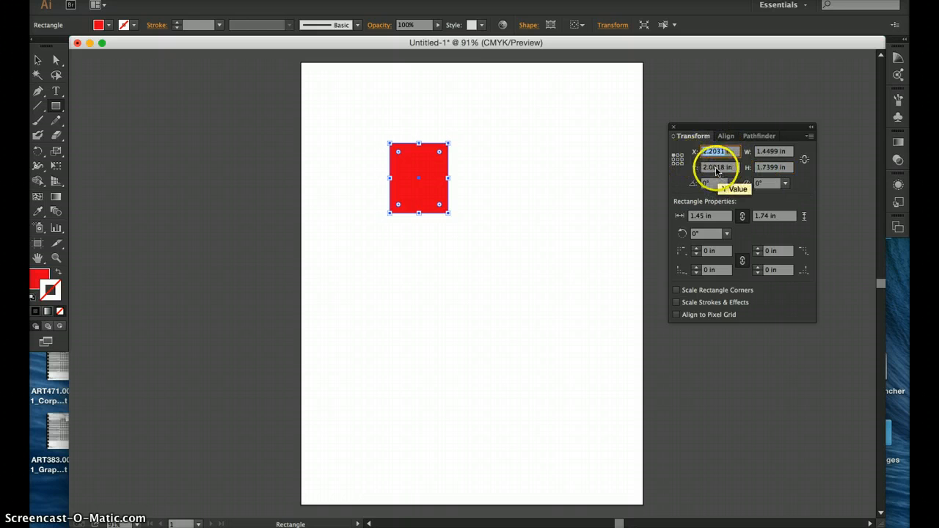
pyautogui.click(676, 158)
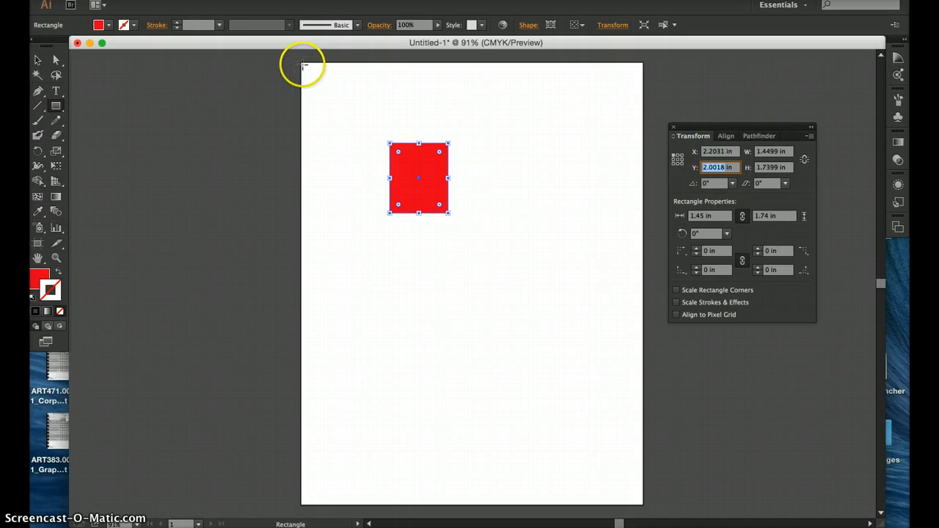
# Step: Move the red rectangle slightly up and to the right, to about X 2.46 in and Y 1.82 in
pyautogui.click(40, 58)
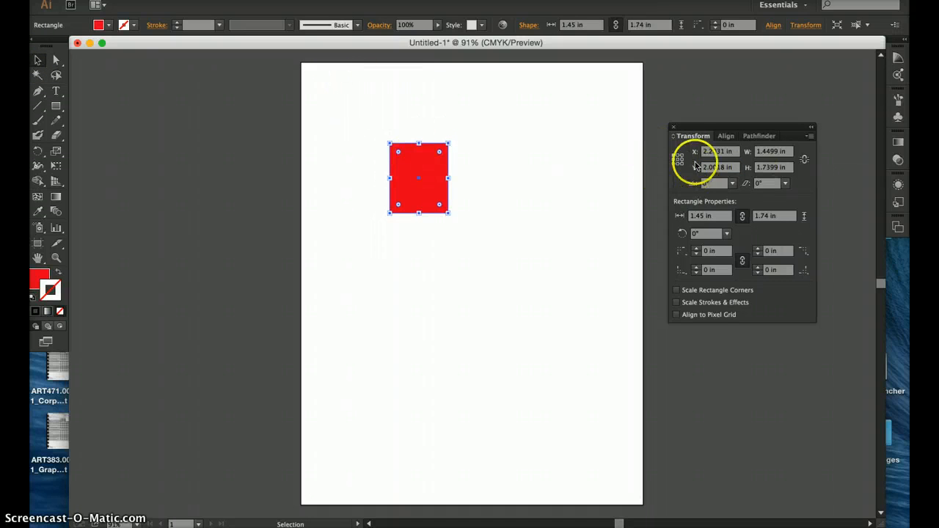
pyautogui.click(432, 171)
pyautogui.moveTo(433, 171); pyautogui.dragTo(444, 164)
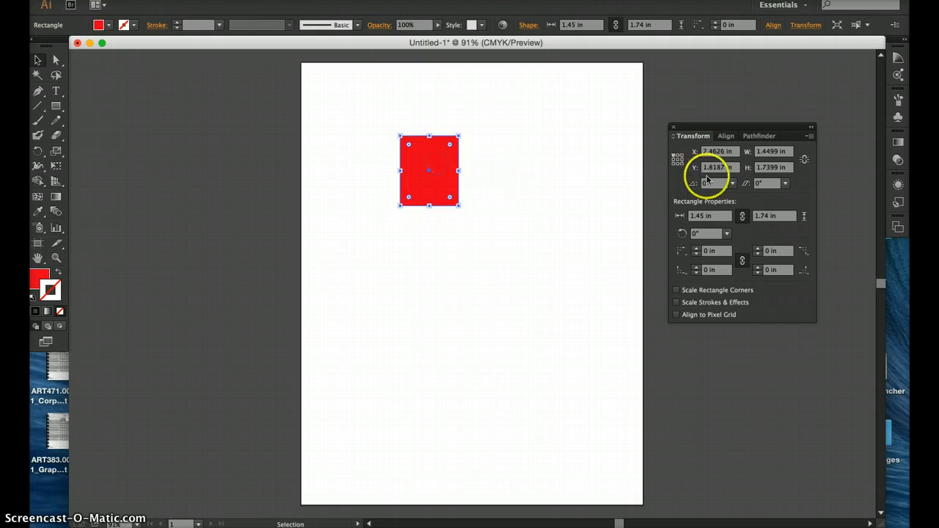
# Step: Set the red rectangle's width to 2.35 in
pyautogui.doubleClick(767, 153)
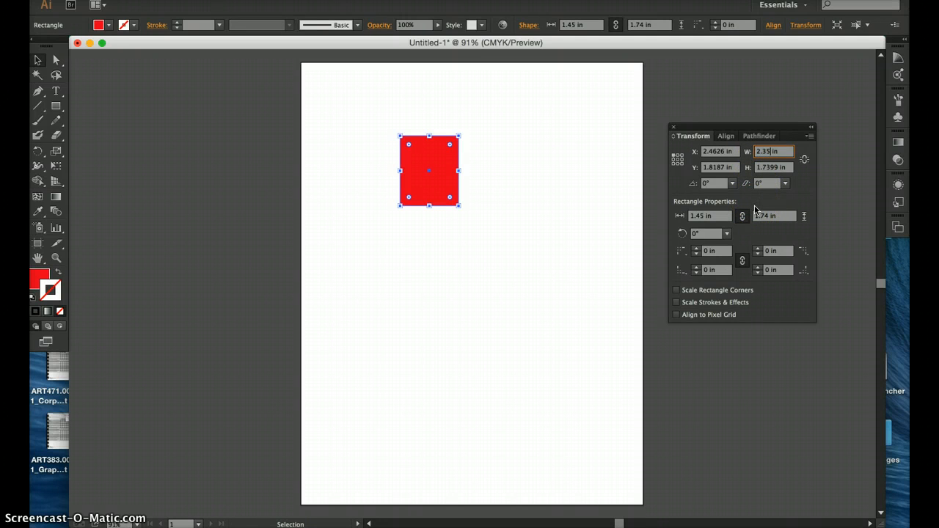
pyautogui.press('Return')
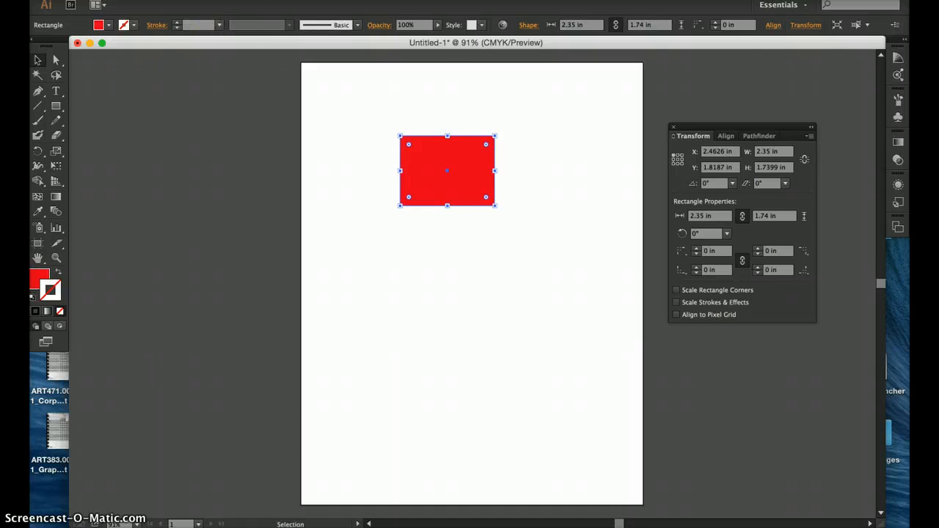
# Step: Show the document rulers and place their zero origin at the artboard's upper-left corner
pyautogui.click(309, 0)
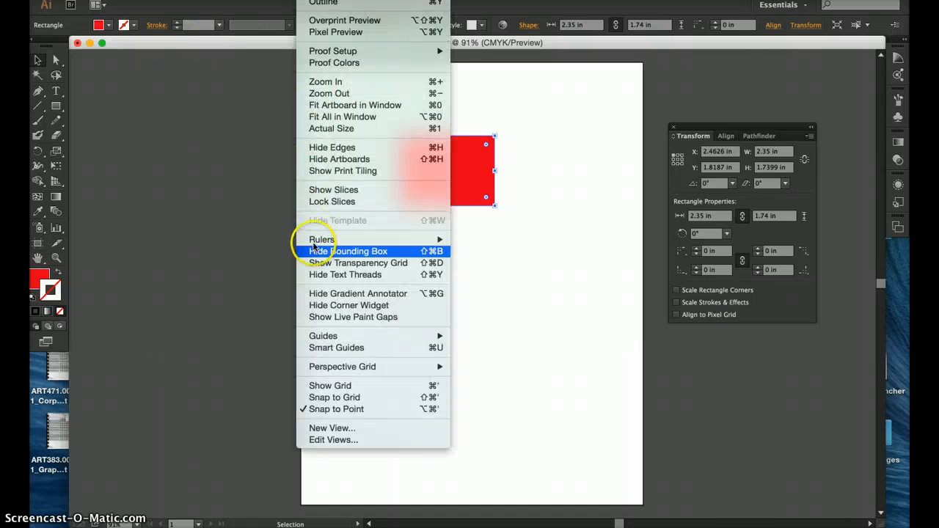
pyautogui.moveTo(319, 240)
pyautogui.click(477, 240)
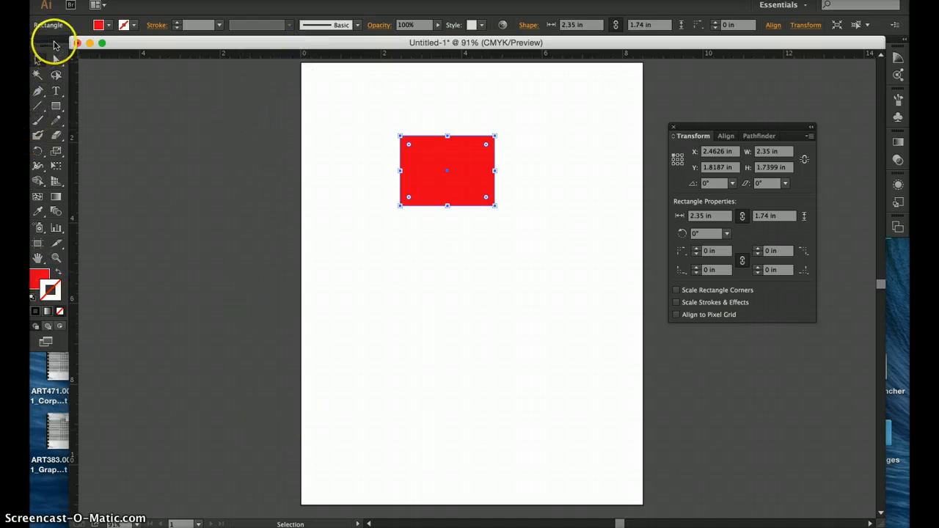
pyautogui.moveTo(157, 41); pyautogui.dragTo(162, 40)
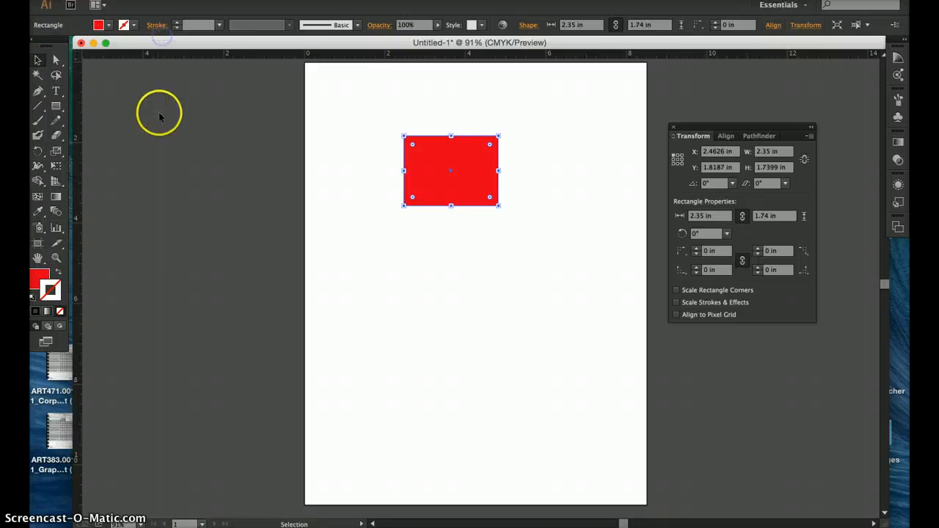
pyautogui.scroll(1, 161, 116)
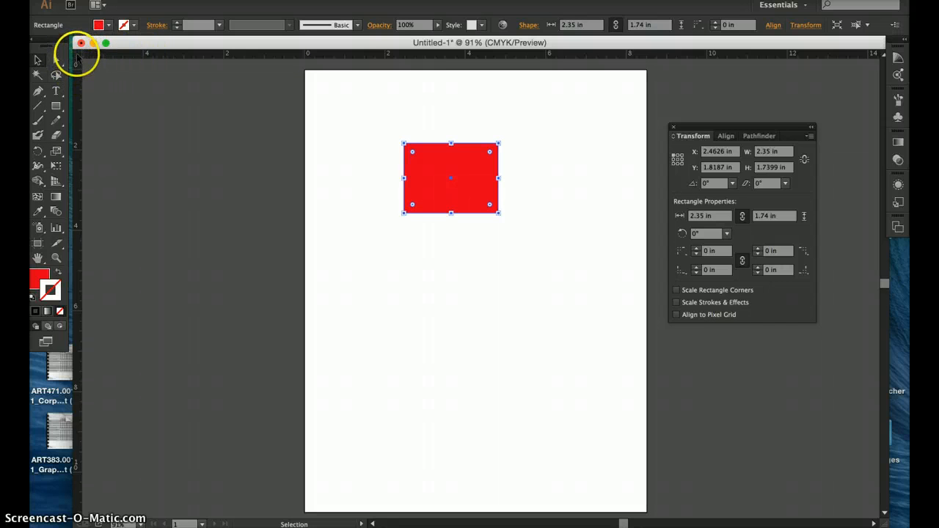
pyautogui.moveTo(77, 55); pyautogui.dragTo(77, 55)
pyautogui.moveTo(151, 76); pyautogui.dragTo(305, 72)
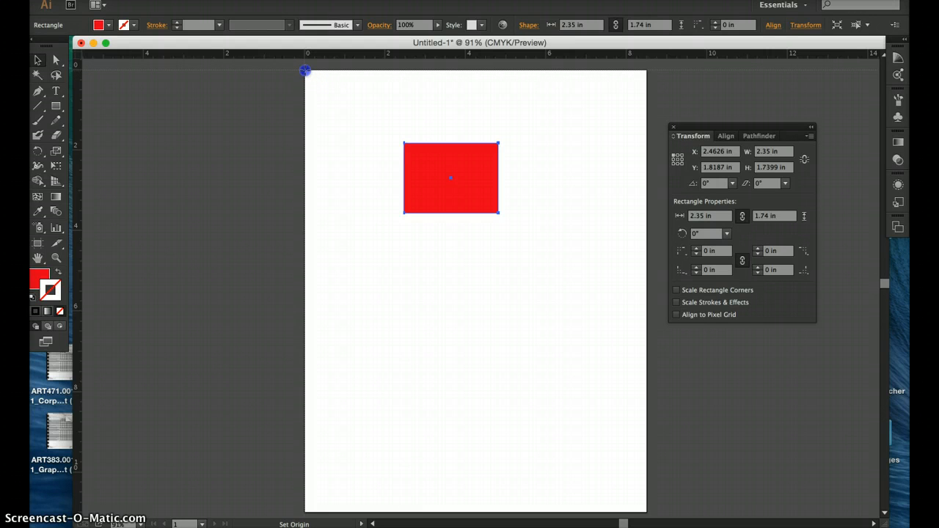
pyautogui.click(318, 106)
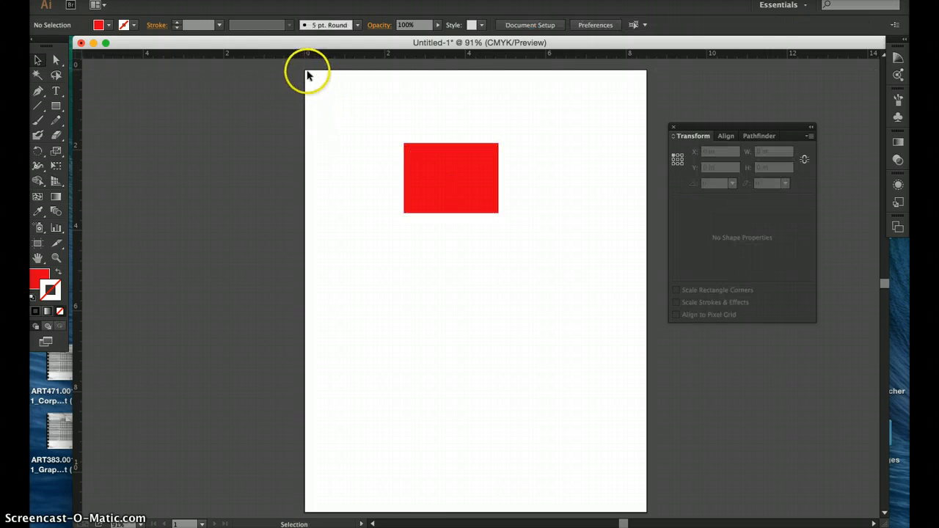
# Step: Position the red rectangle at X 0 in and Y 0 in, in the artboard's upper-left corner, and deselect it
pyautogui.click(450, 174)
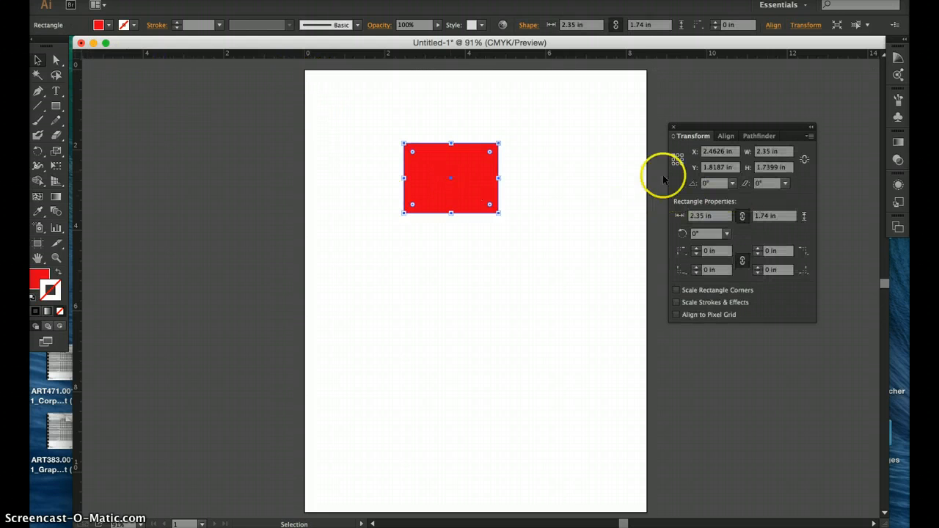
pyautogui.click(714, 152)
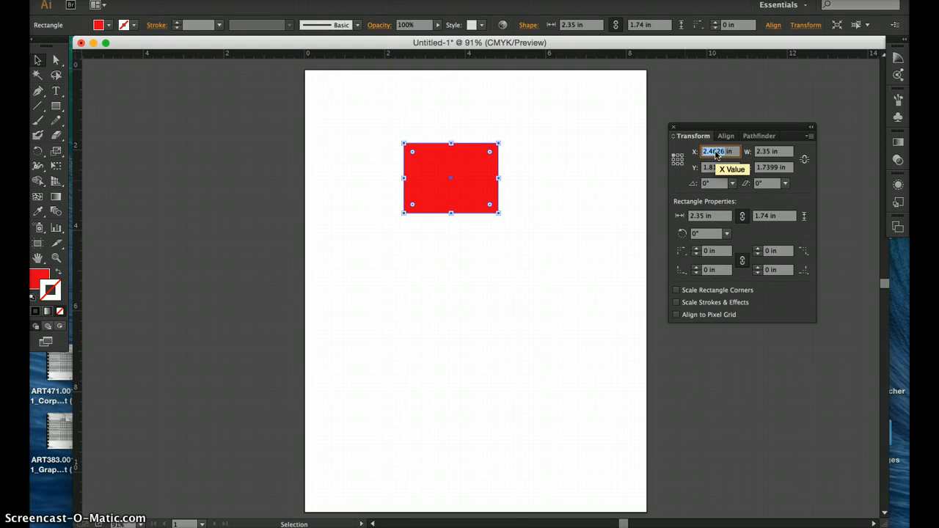
pyautogui.press('Tab')
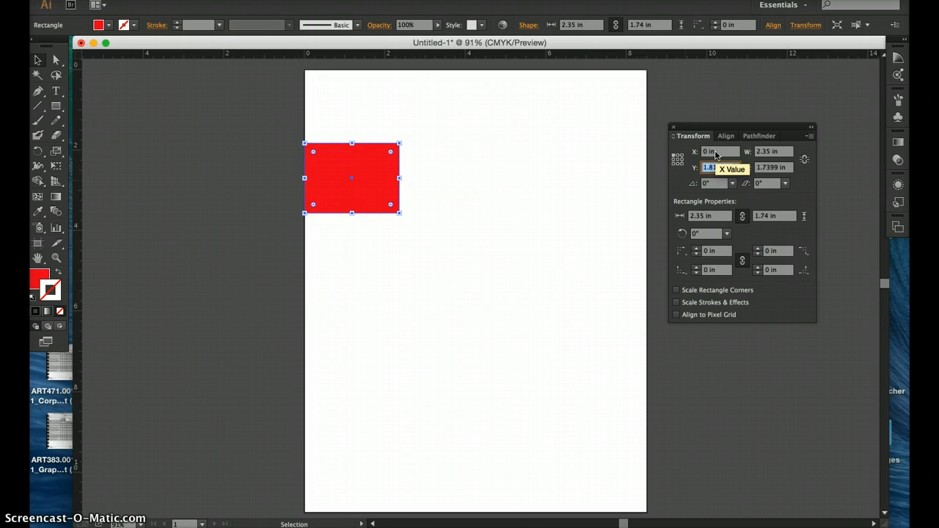
pyautogui.press('Return')
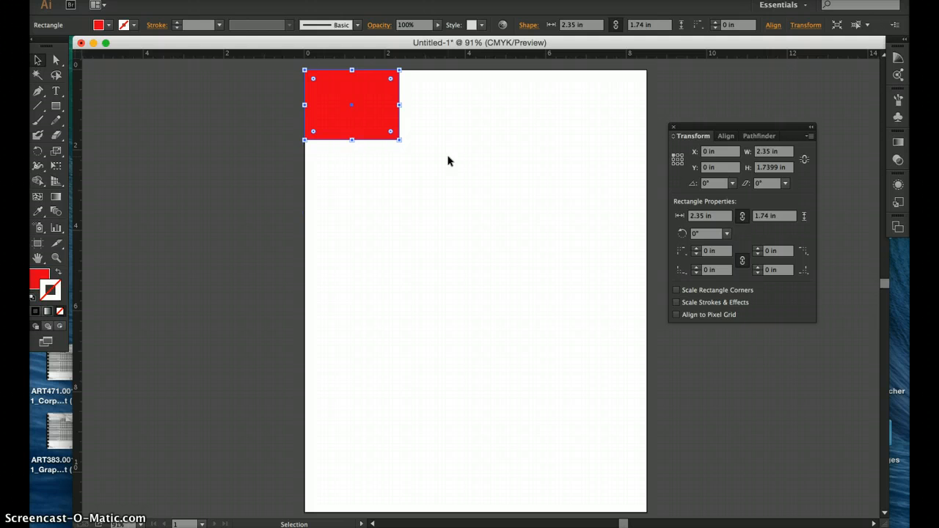
pyautogui.click(429, 189)
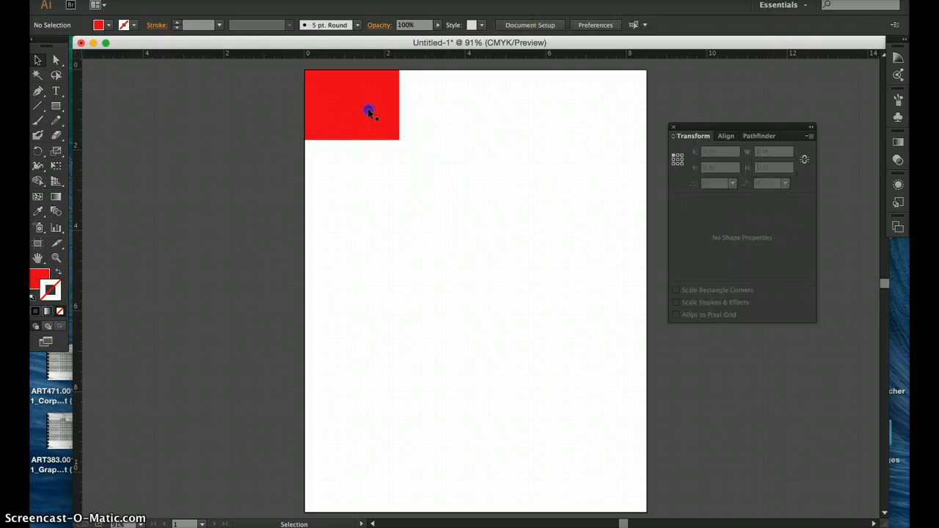
# Step: Move the red rectangle away from the corner to about X 1.88 in and Y 1.57 in, and set its width to 8.5 in
pyautogui.moveTo(368, 109); pyautogui.dragTo(465, 195)
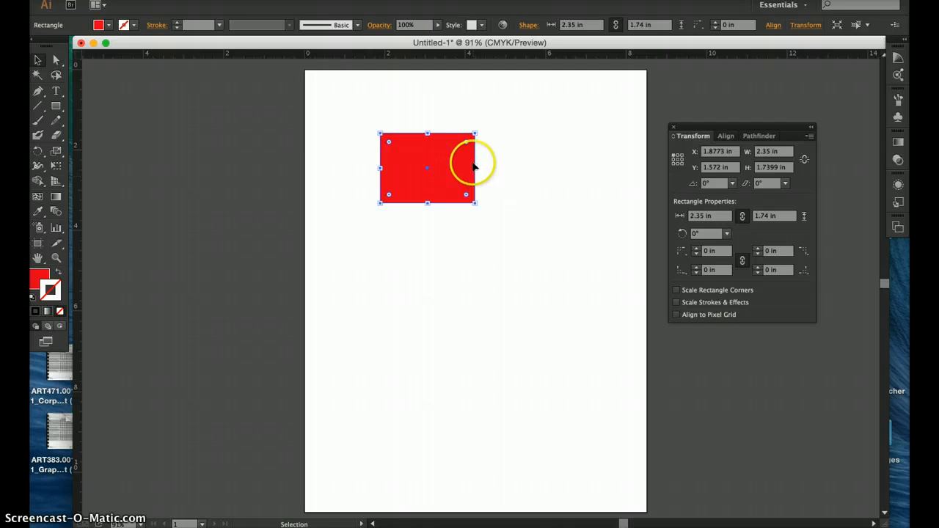
pyautogui.click(762, 151)
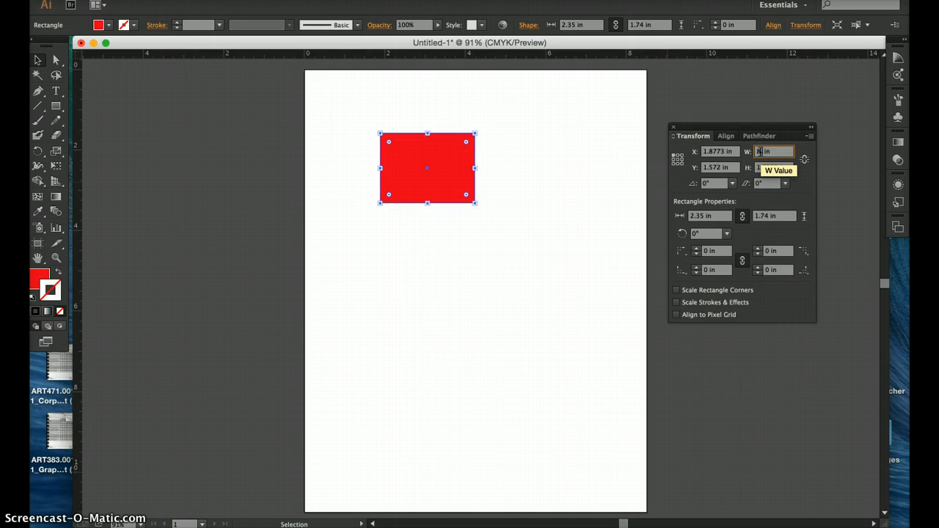
pyautogui.press('Return')
# Step: Set the 8.5 in wide rectangle's X and Y to 0 in so it spans the artboard's top edge
pyautogui.click(708, 152)
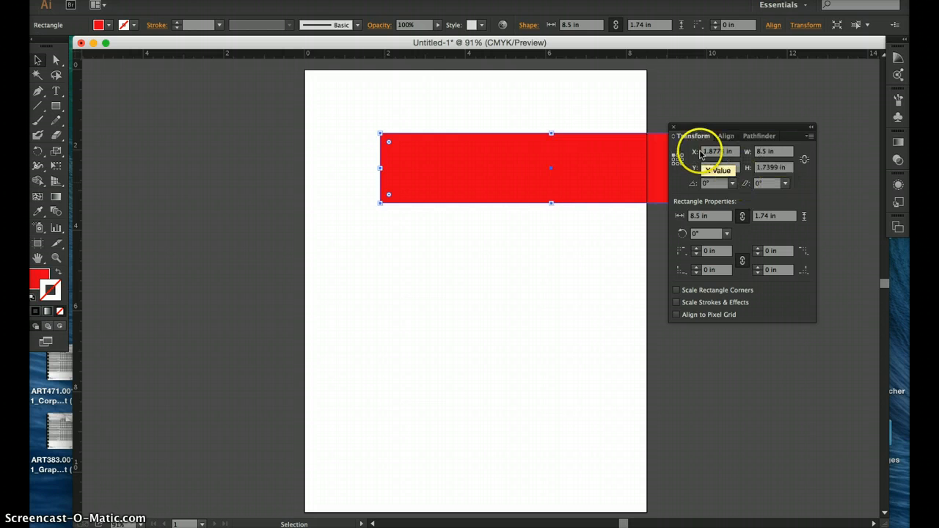
pyautogui.write('0')
pyautogui.press('Tab')
pyautogui.write('0')
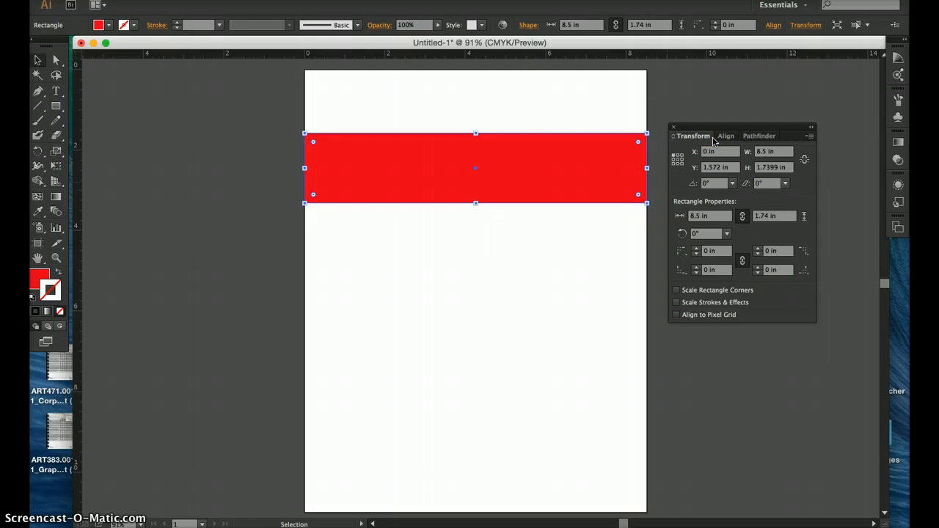
pyautogui.click(716, 168)
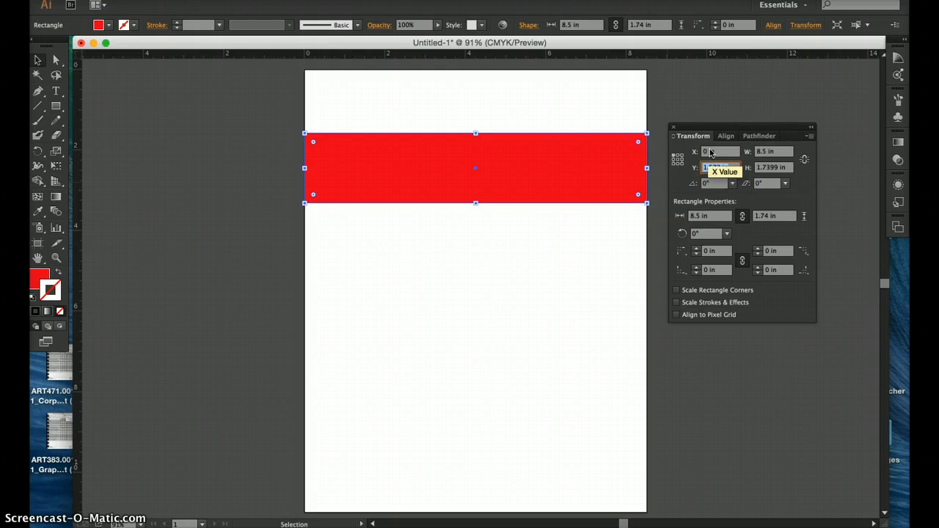
pyautogui.write('0')
pyautogui.press('Return')
pyautogui.click(551, 206)
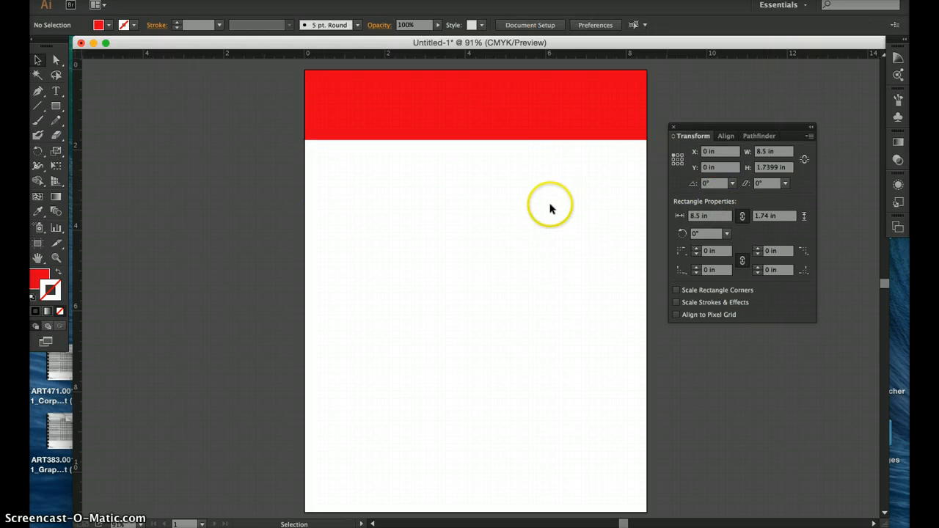
pyautogui.click(550, 131)
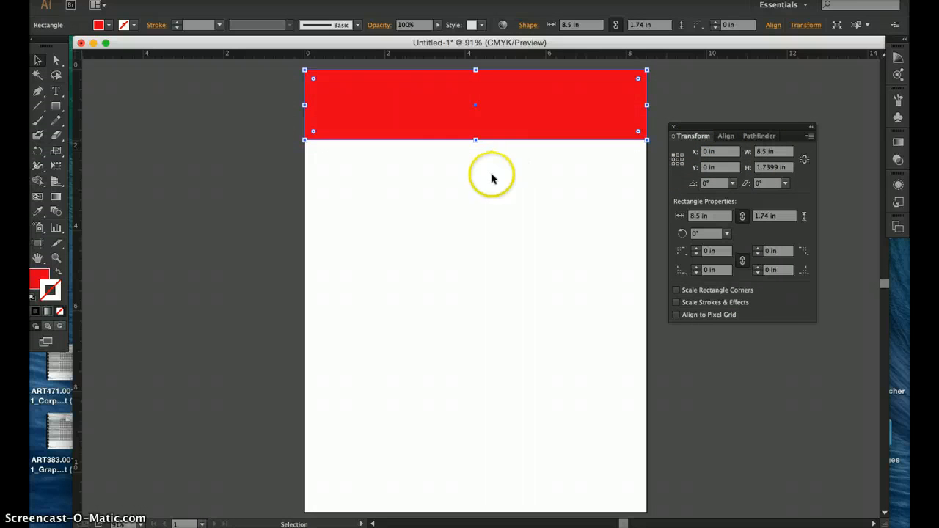
pyautogui.click(492, 179)
pyautogui.click(454, 141)
pyautogui.click(476, 205)
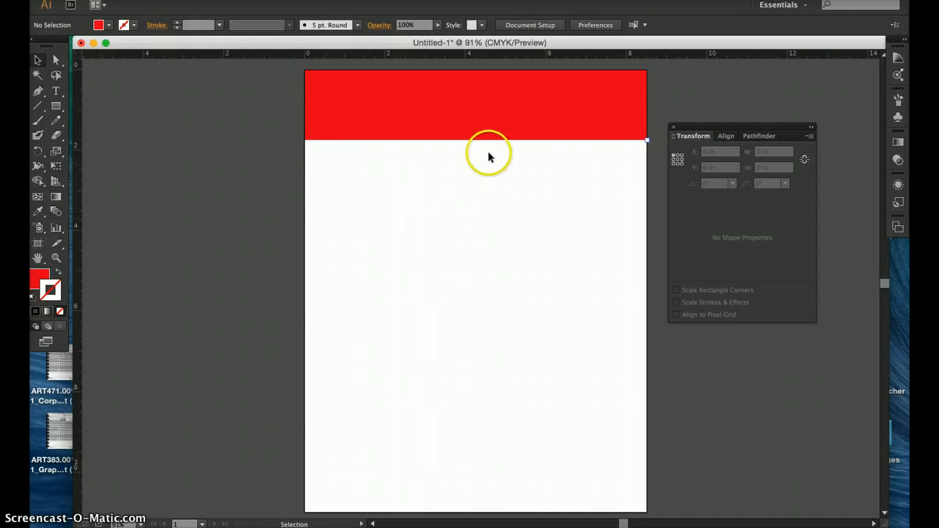
# Step: Look through the Align and Pathfinder options grouped with the Transform panel, and return to the Transform options
pyautogui.click(725, 137)
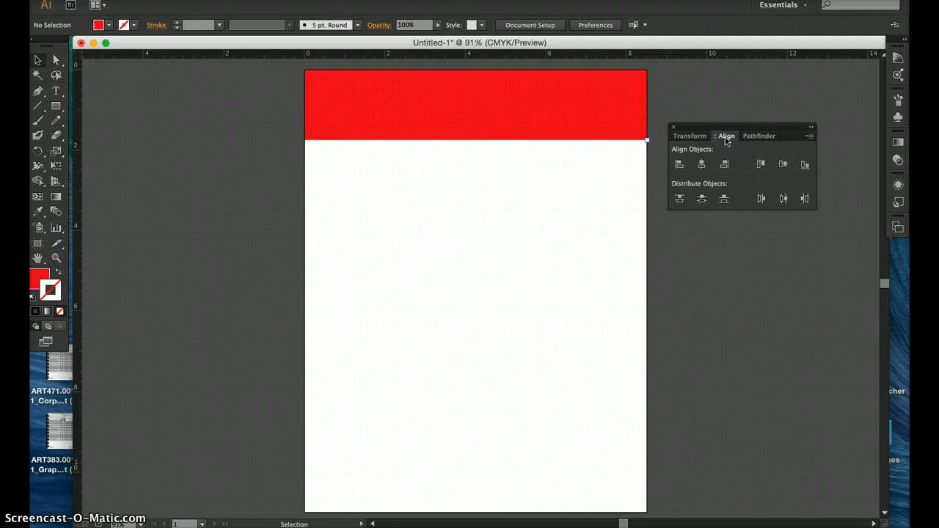
pyautogui.click(761, 136)
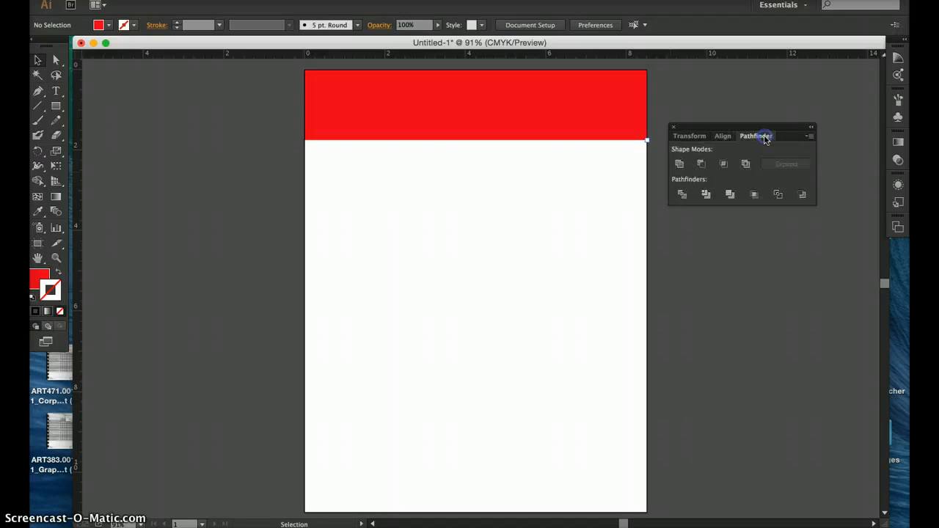
pyautogui.click(698, 137)
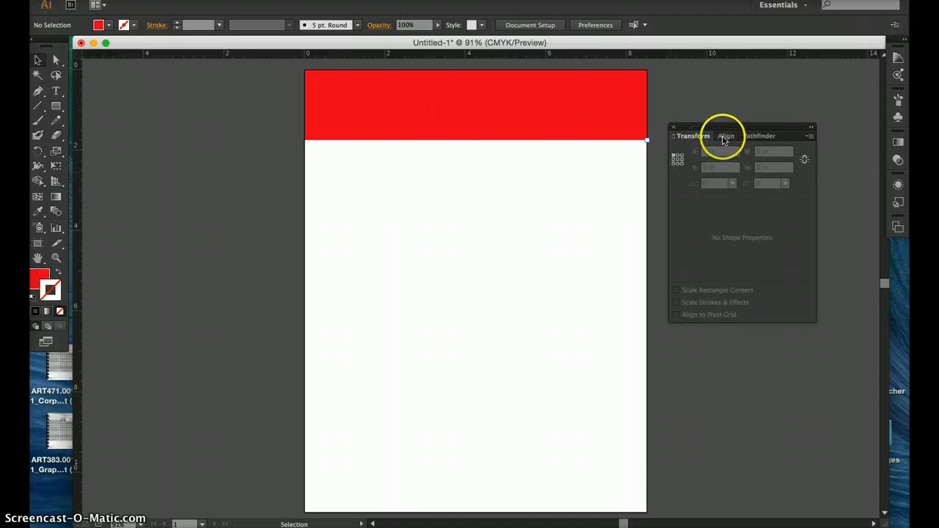
pyautogui.click(724, 138)
pyautogui.click(755, 138)
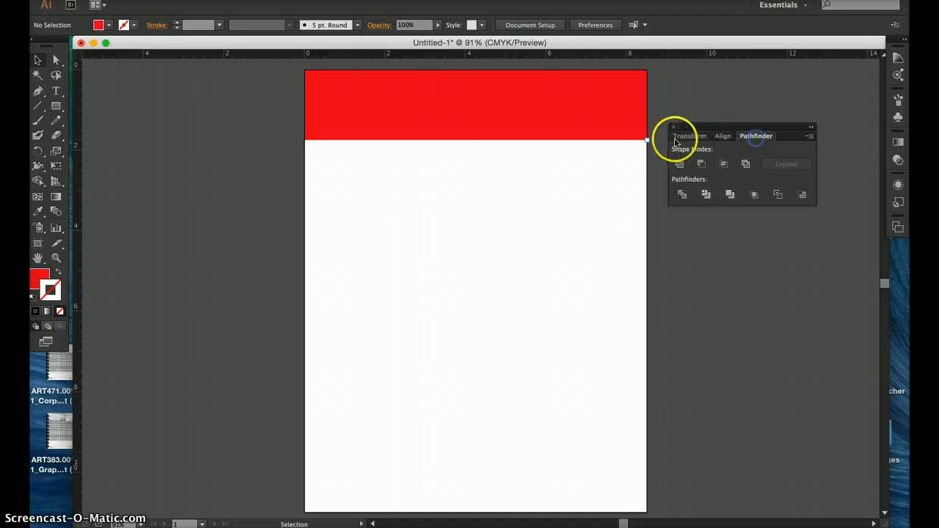
pyautogui.click(686, 137)
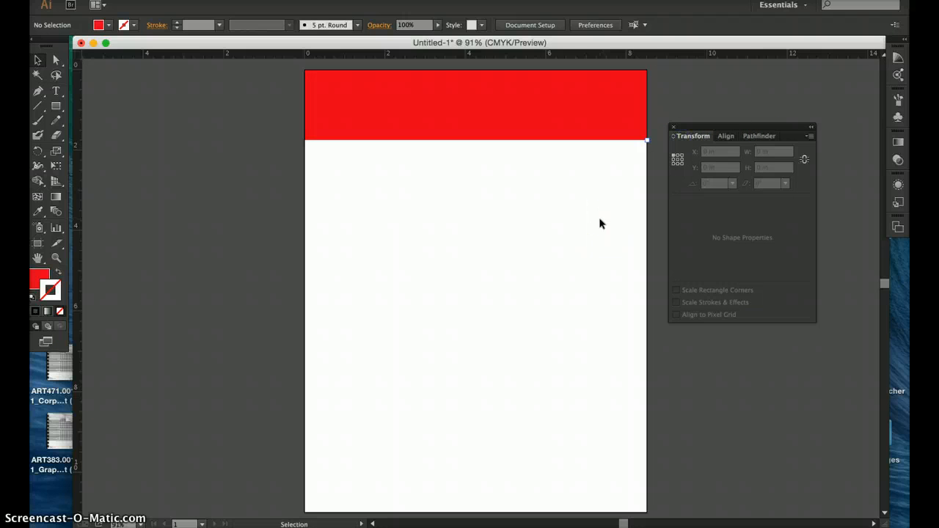